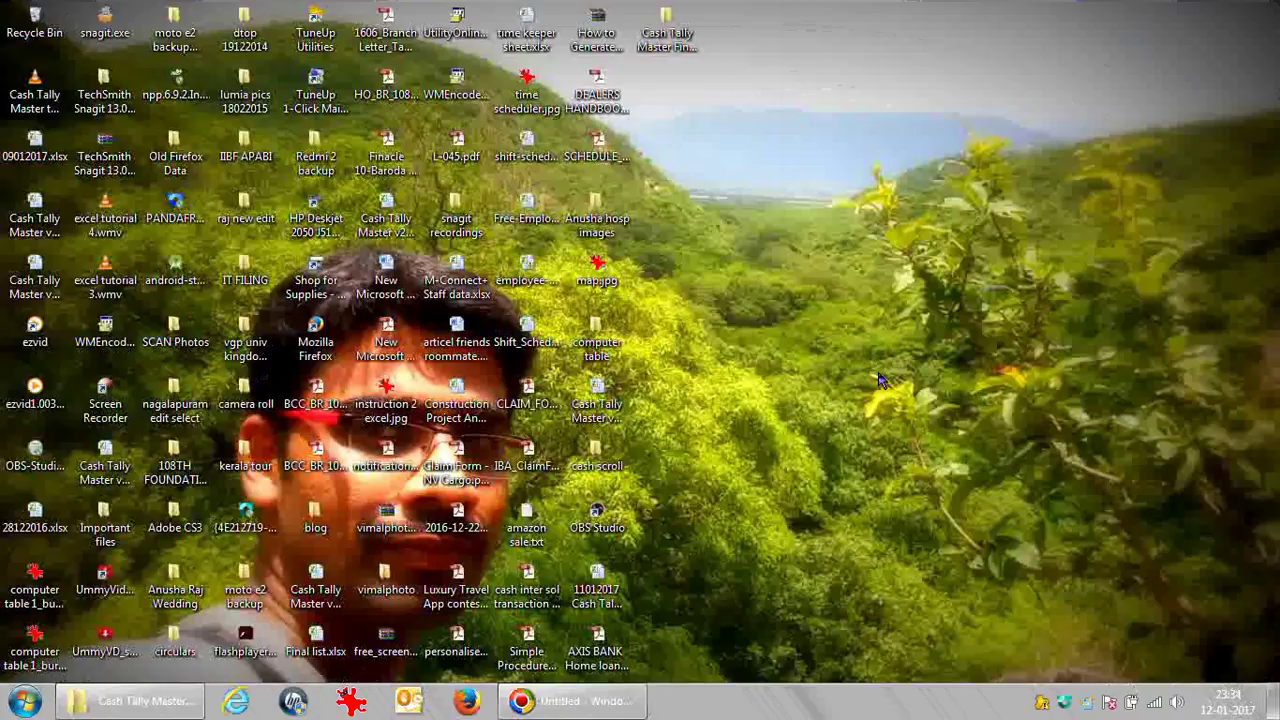
# Select the 11012017 Cash Tally Master V2.4.xlsx file on the desktop
pyautogui.click(615, 602)
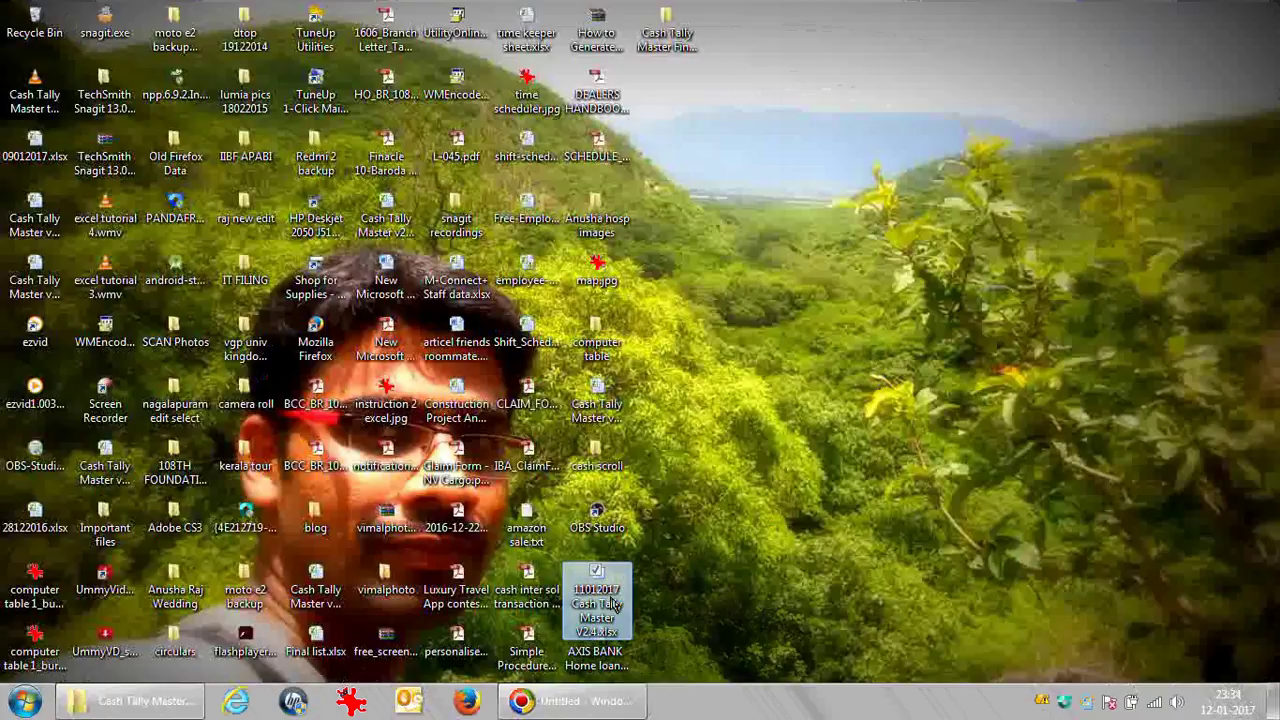
# Open 11012017 Cash Tally Master V2.4.xlsx, entering the open password and then the write-access password
pyautogui.doubleClick(615, 603)
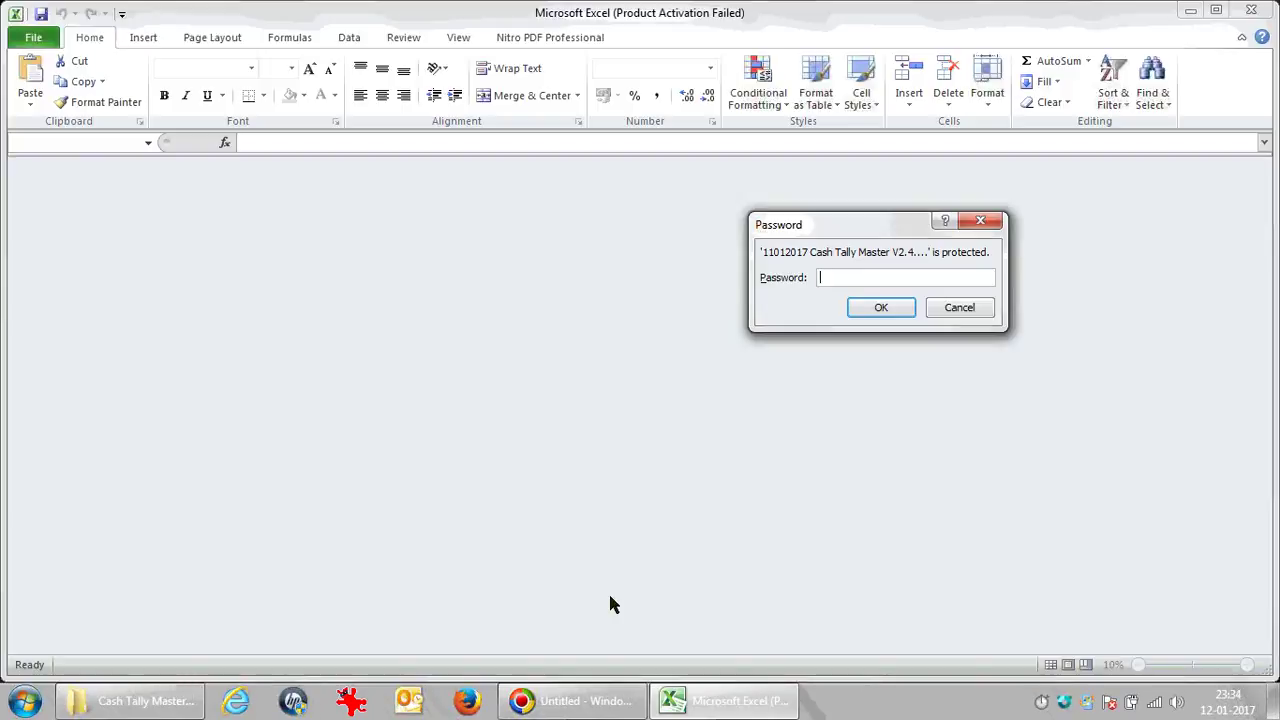
pyautogui.write('•••••••')
pyautogui.press('Return')
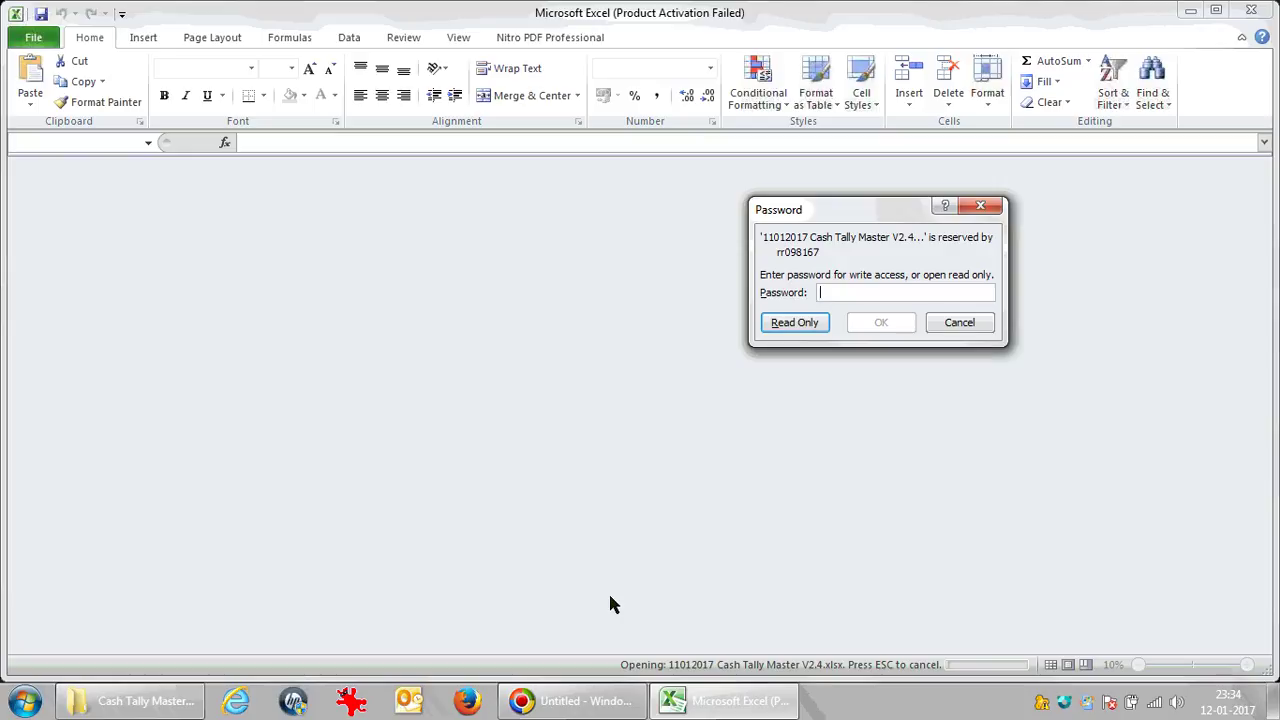
pyautogui.write('••')
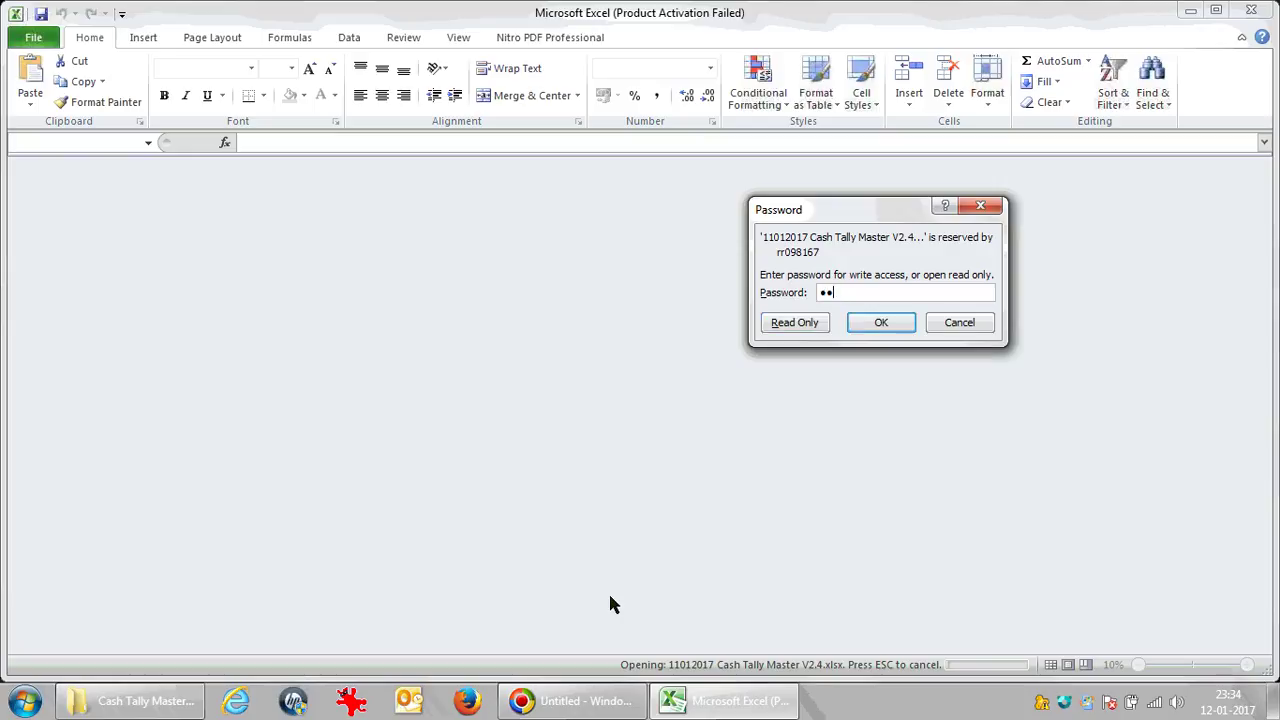
pyautogui.press('BackSpace')
pyautogui.press('BackSpace')
pyautogui.write('•••••••')
pyautogui.press('Return')
pyautogui.click(414, 506)
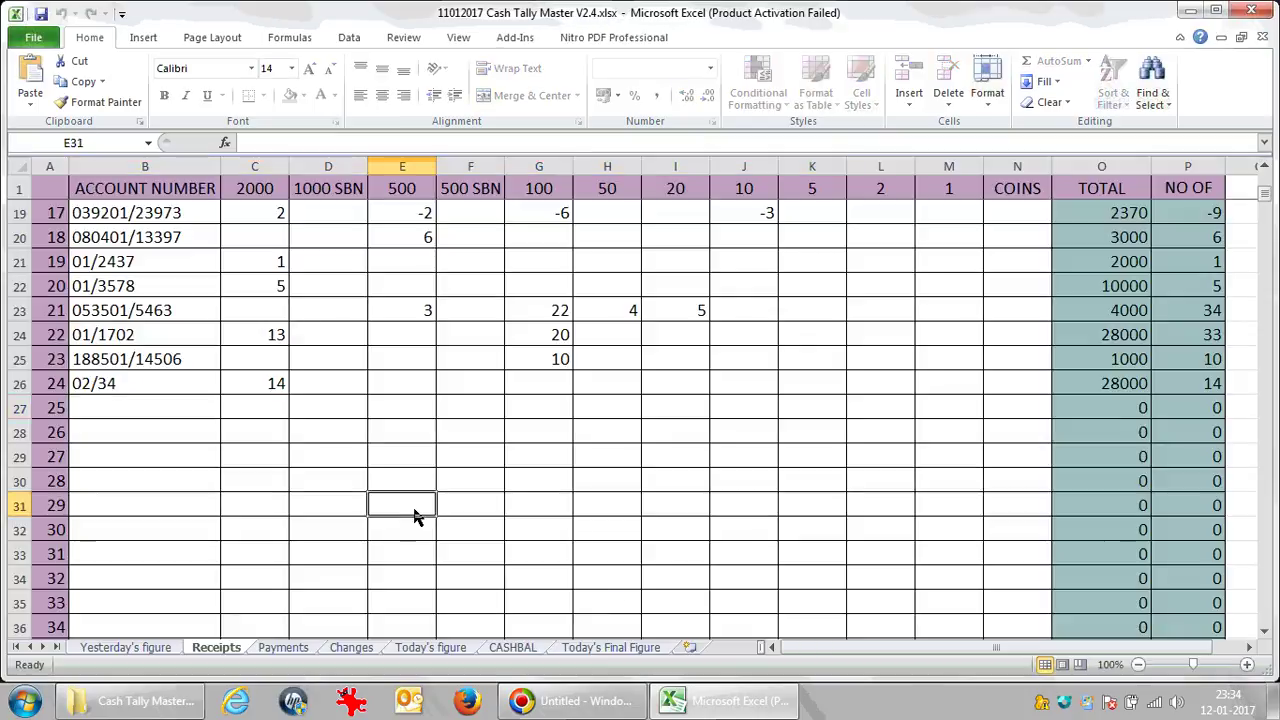
pyautogui.scroll(6, 414, 506)
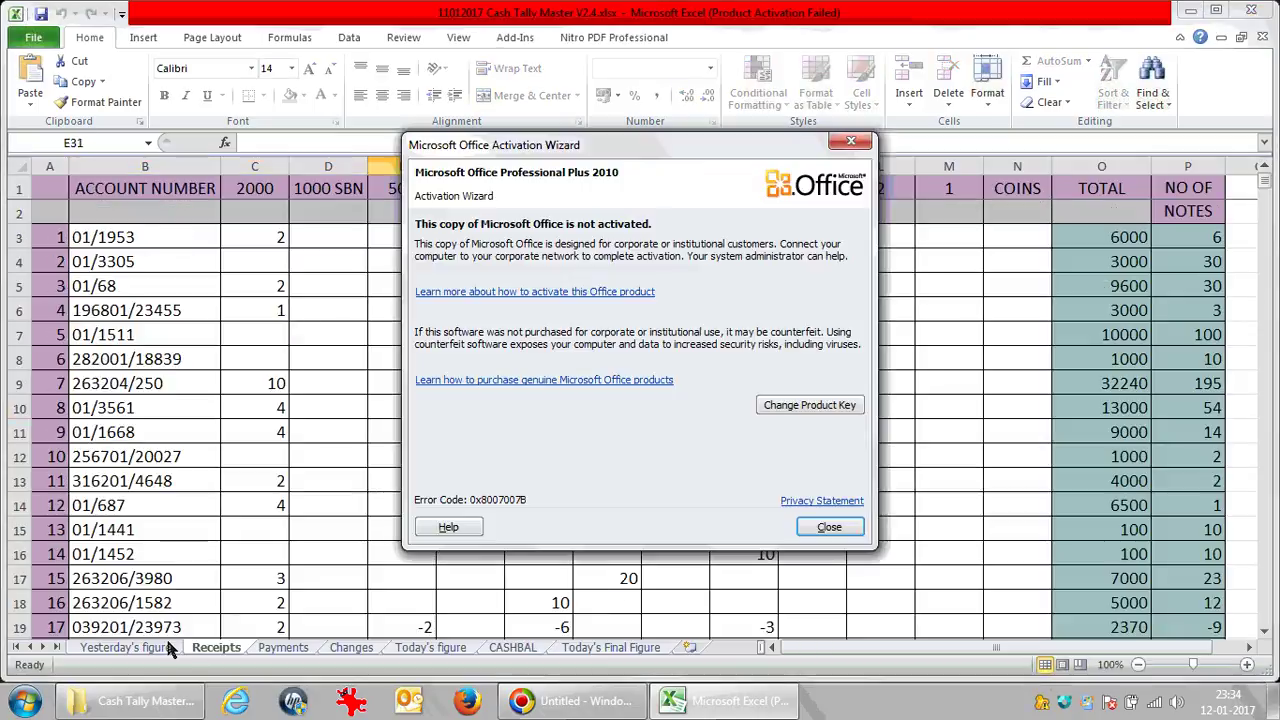
pyautogui.click(827, 528)
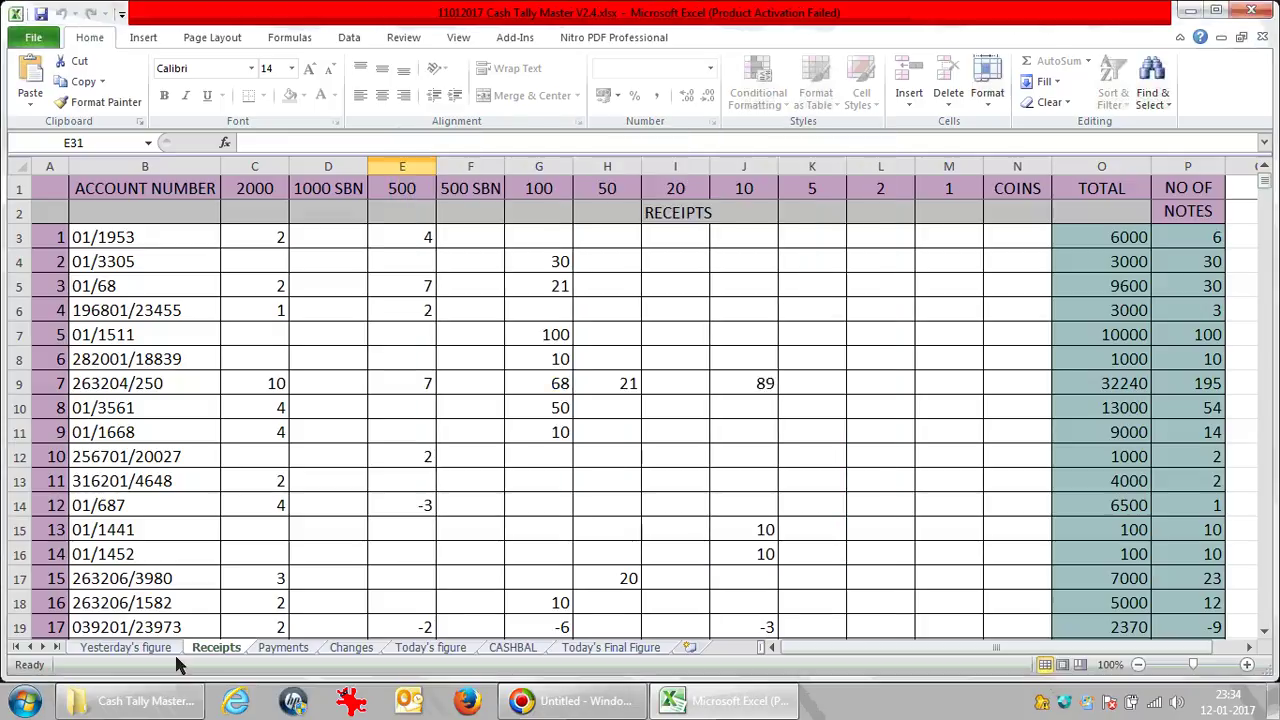
pyautogui.click(126, 647)
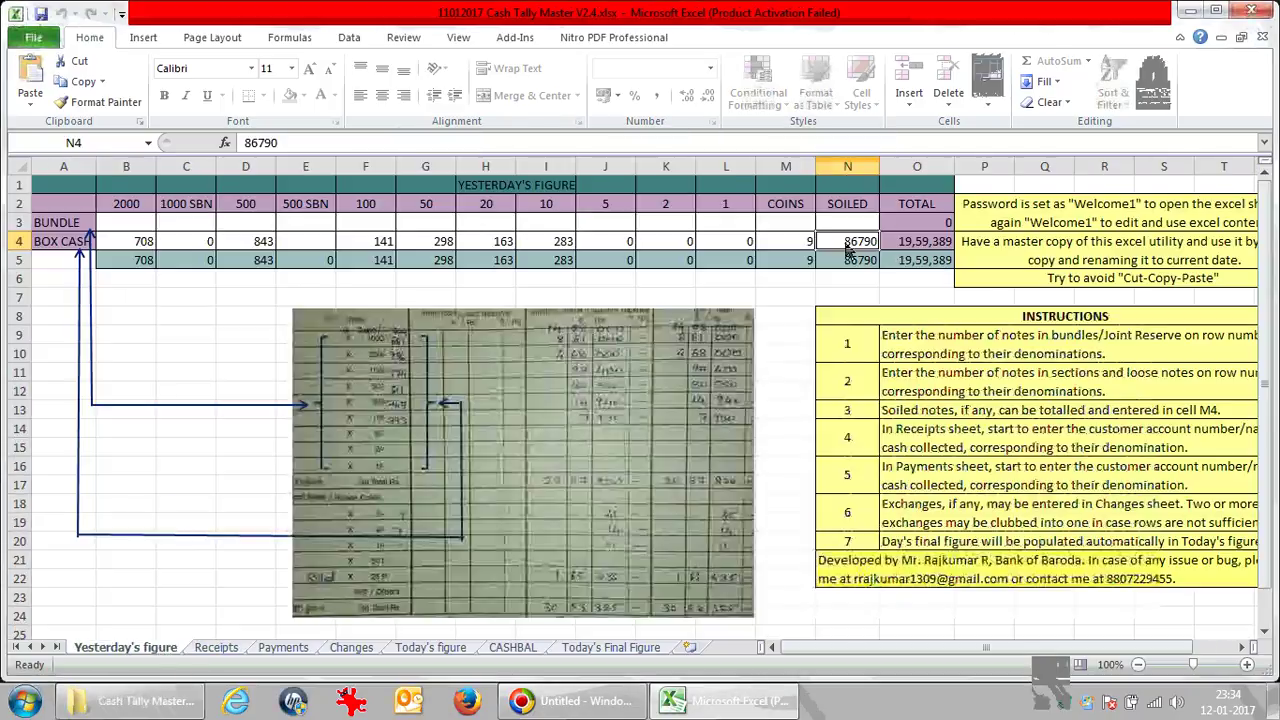
pyautogui.press('Left')
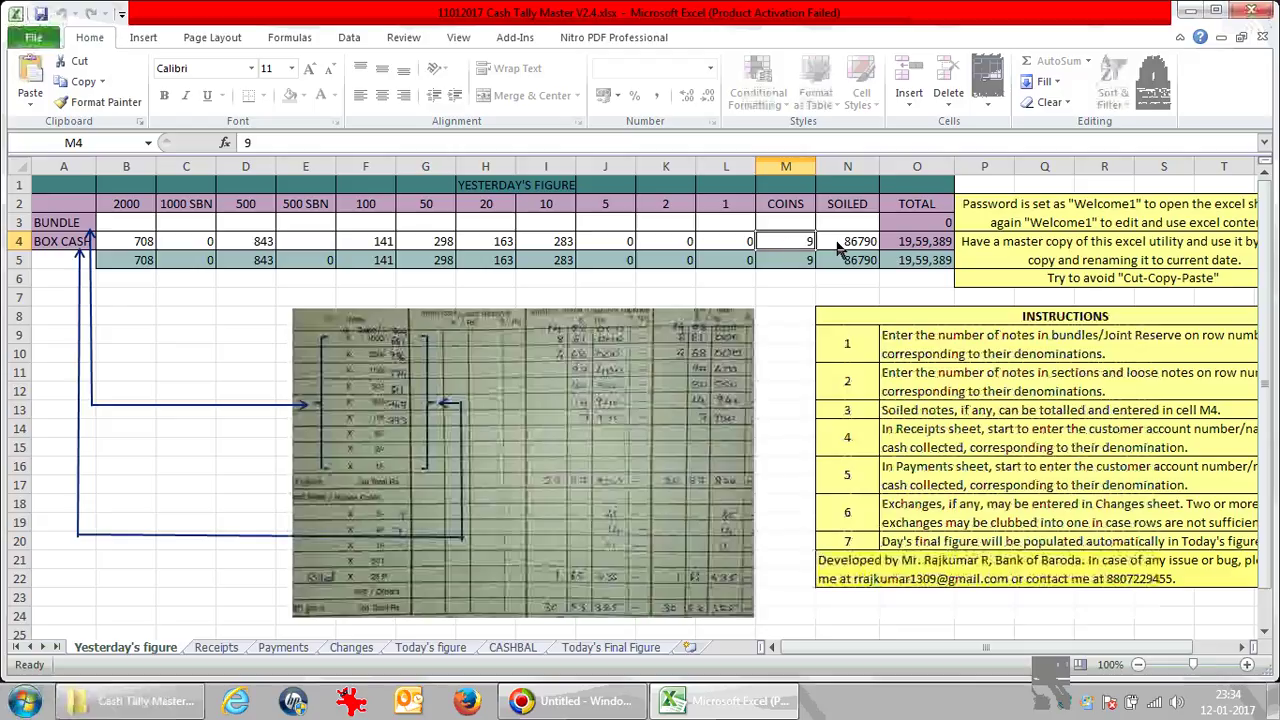
pyautogui.click(839, 248)
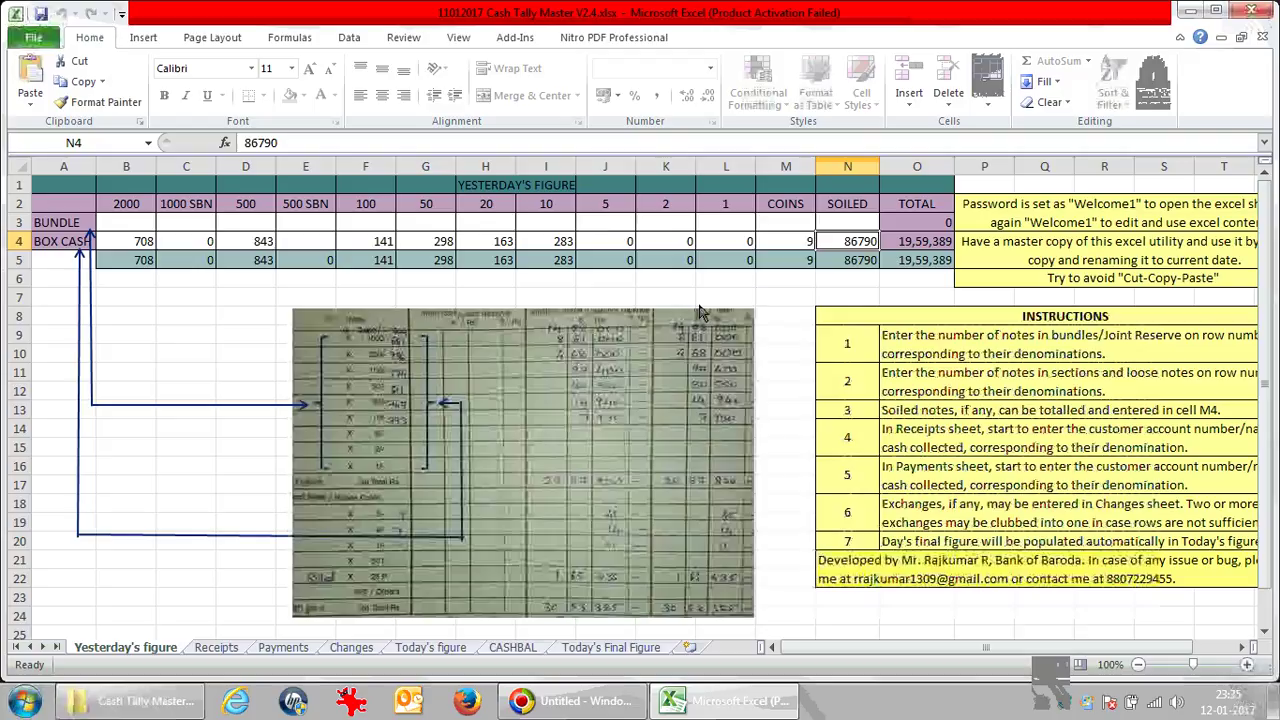
pyautogui.click(216, 648)
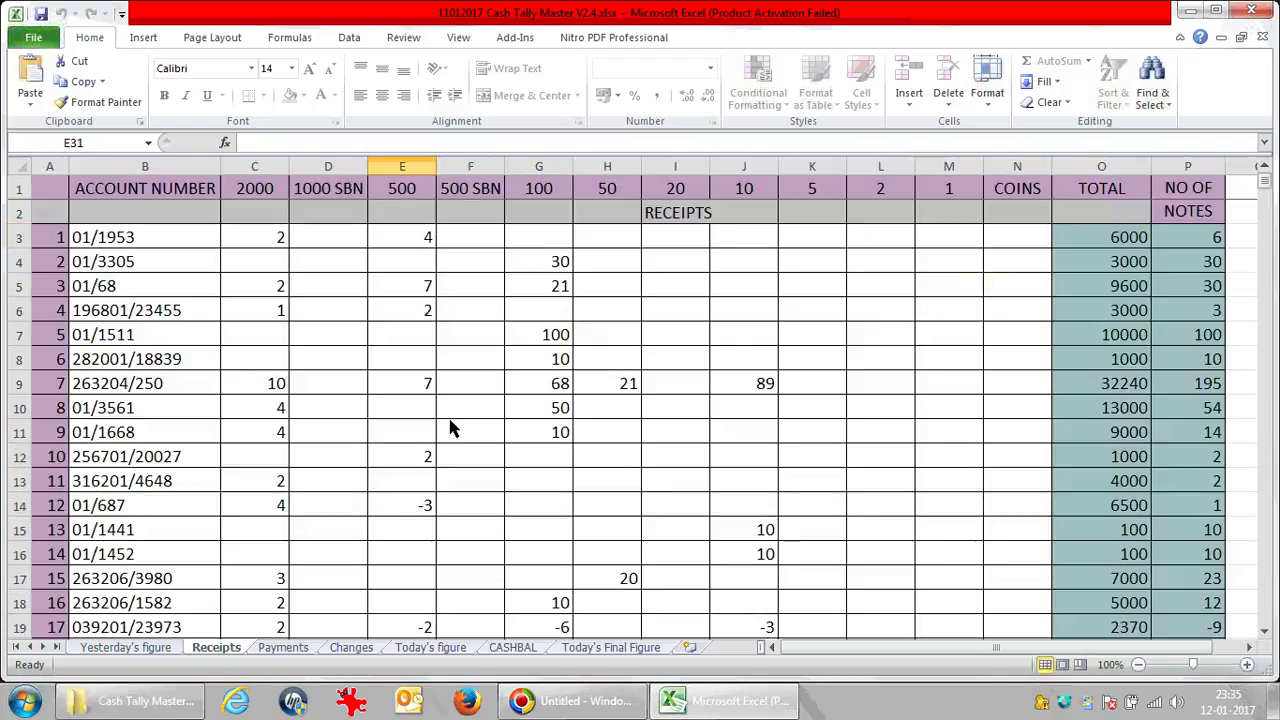
# Inspect the -3 entry in E14, review Payments and Changes, ending on Today's figure
pyautogui.click(370, 506)
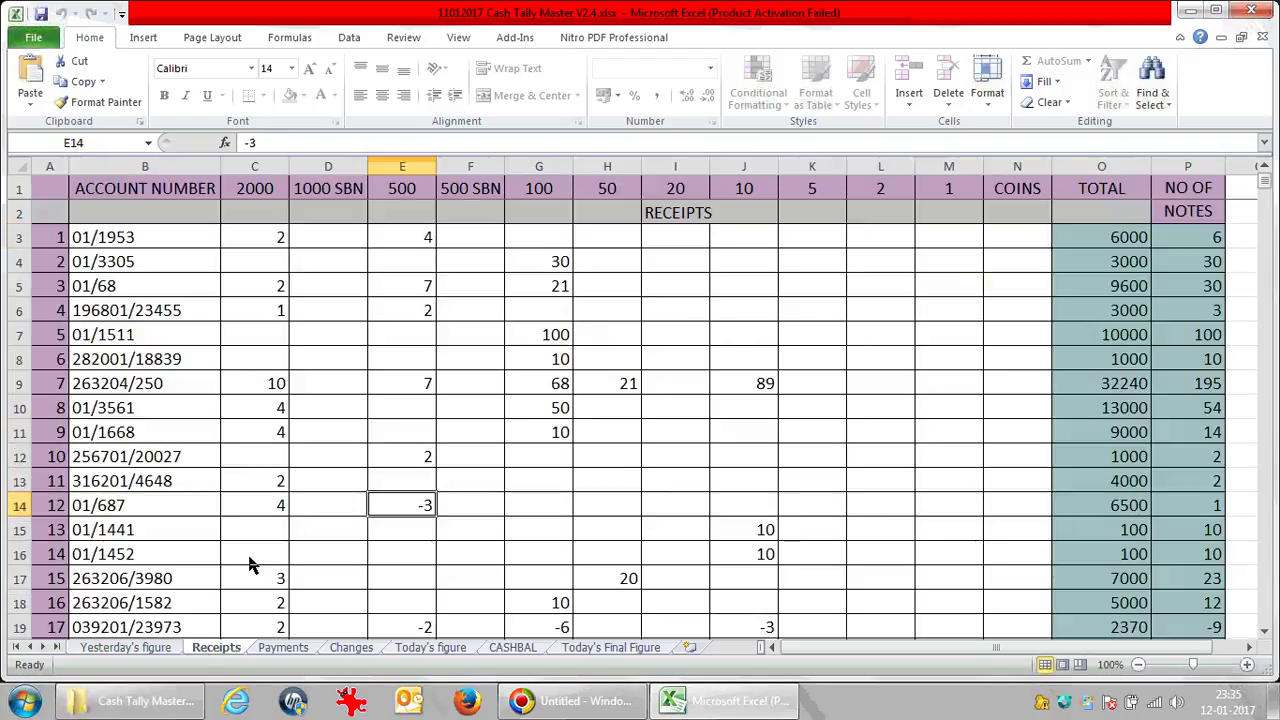
pyautogui.click(292, 648)
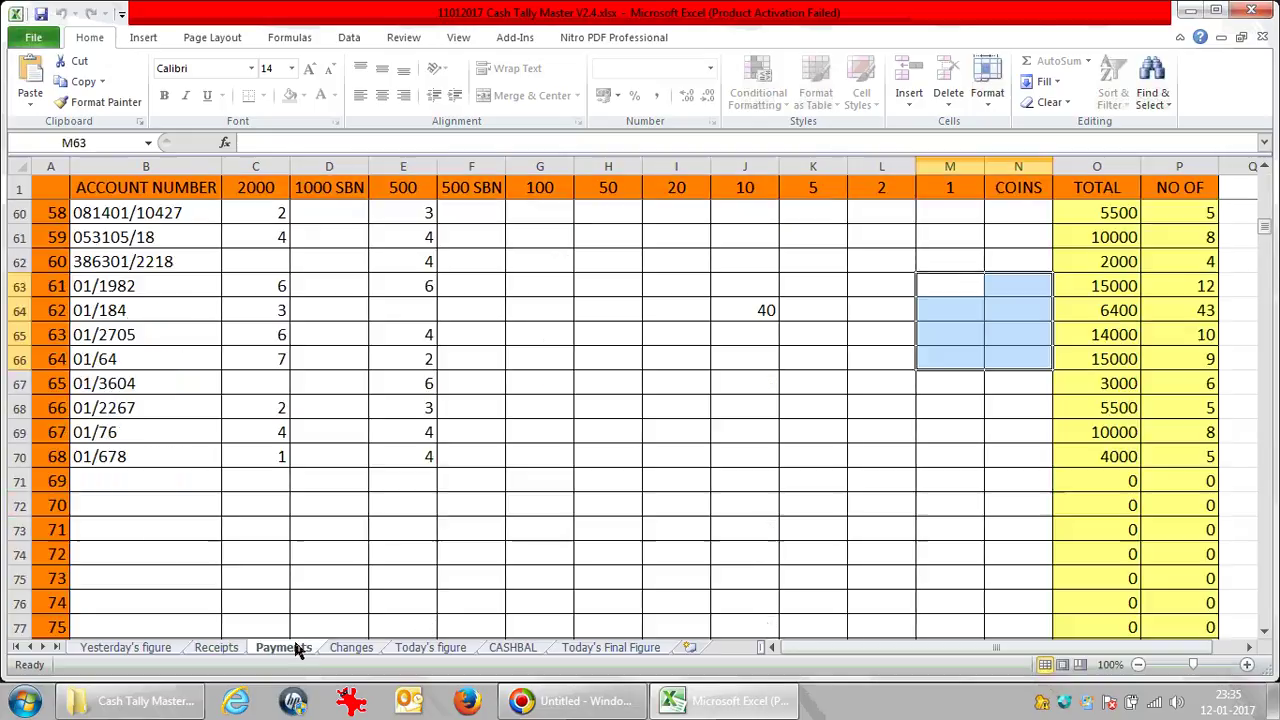
pyautogui.click(484, 537)
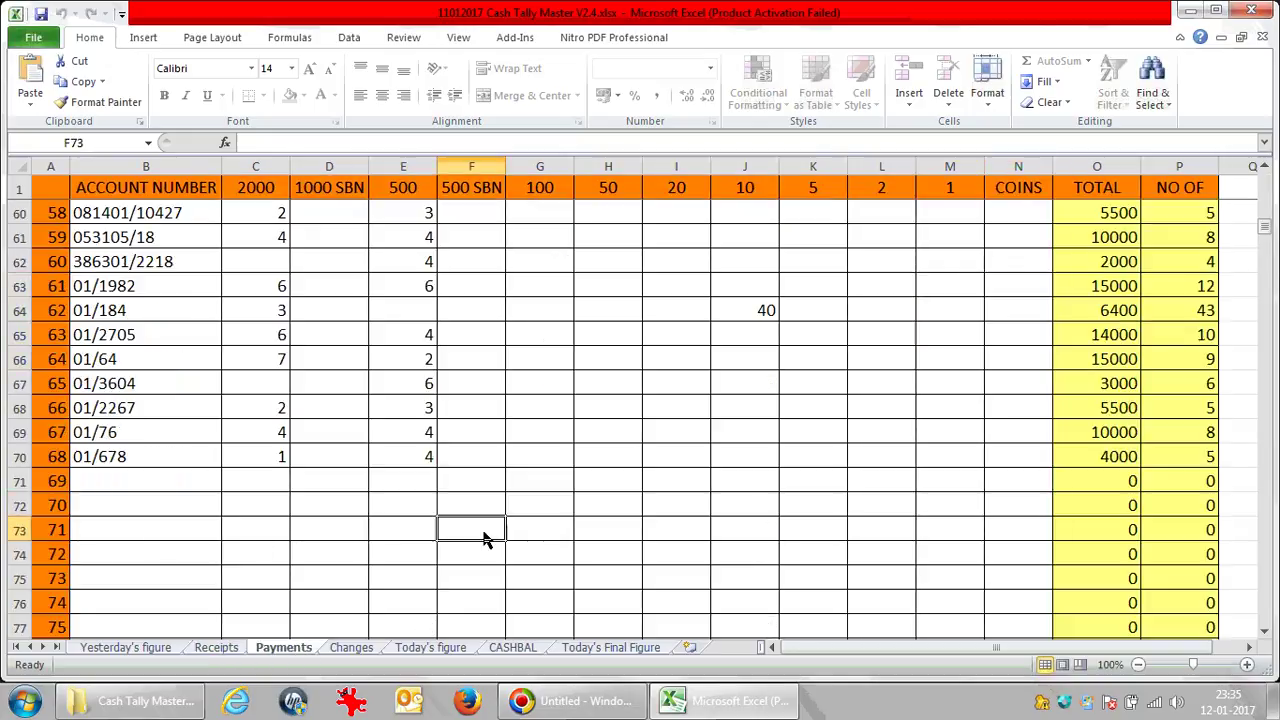
pyautogui.click(352, 647)
pyautogui.click(500, 538)
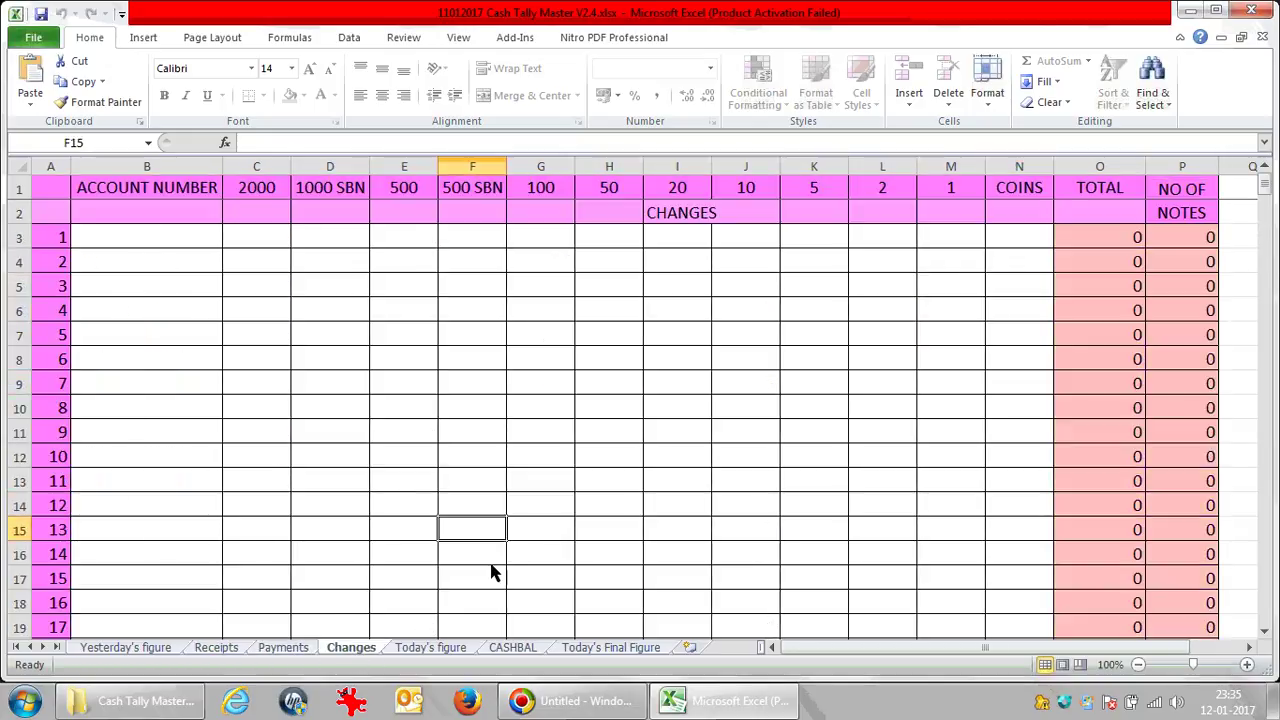
pyautogui.click(440, 647)
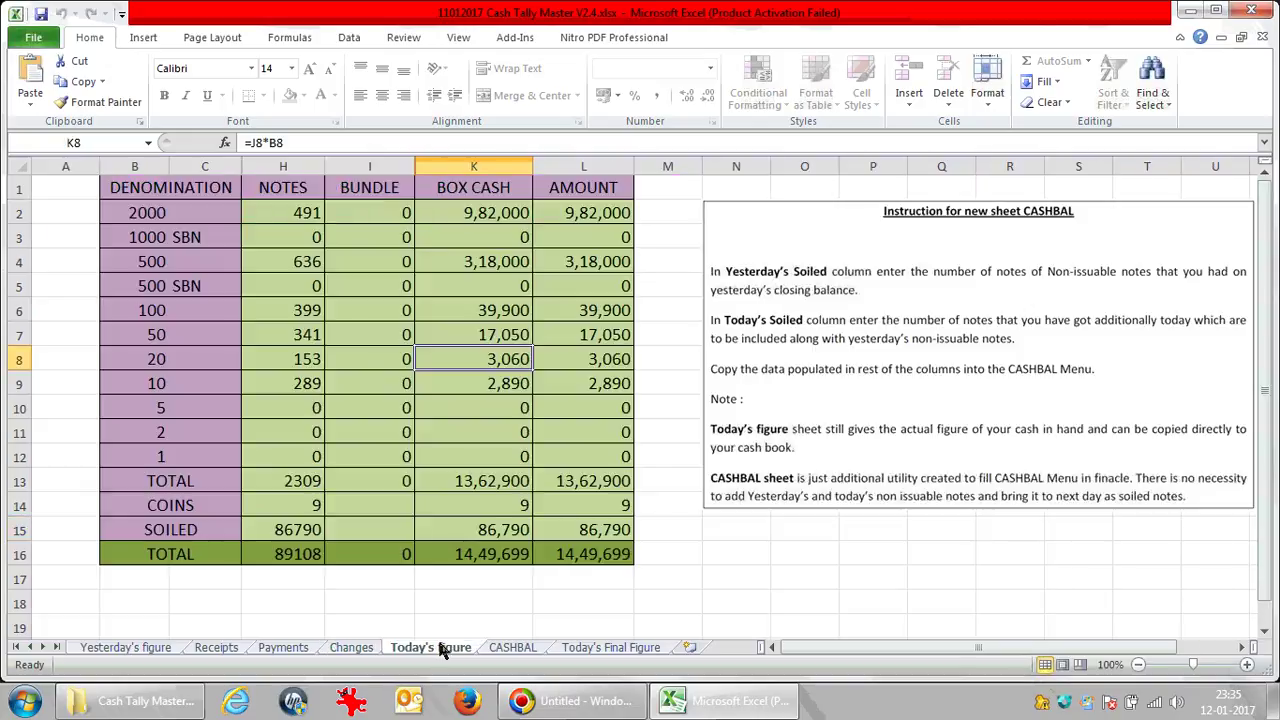
# Delete the Today Soiled counts in CASHBAL B6:B11, then view the Yesterday's figure sheet
pyautogui.click(515, 651)
pyautogui.click(189, 430)
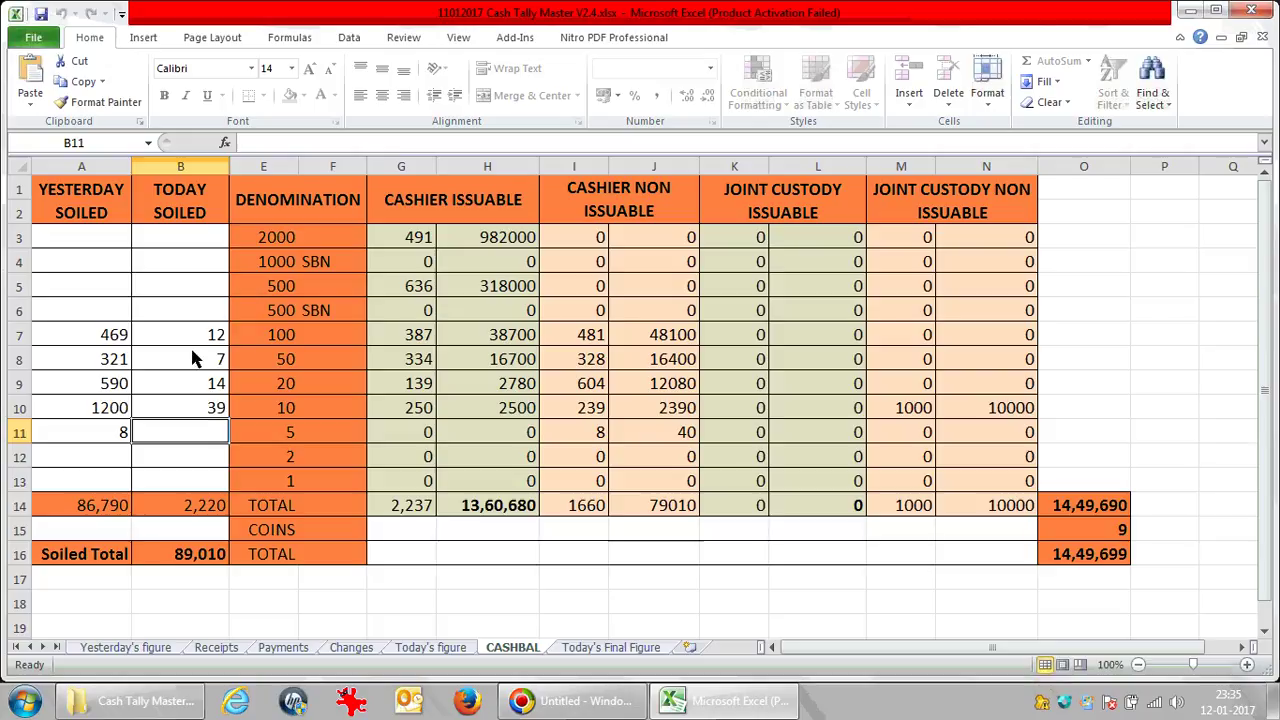
pyautogui.click(193, 318)
pyautogui.moveTo(193, 320); pyautogui.dragTo(195, 450)
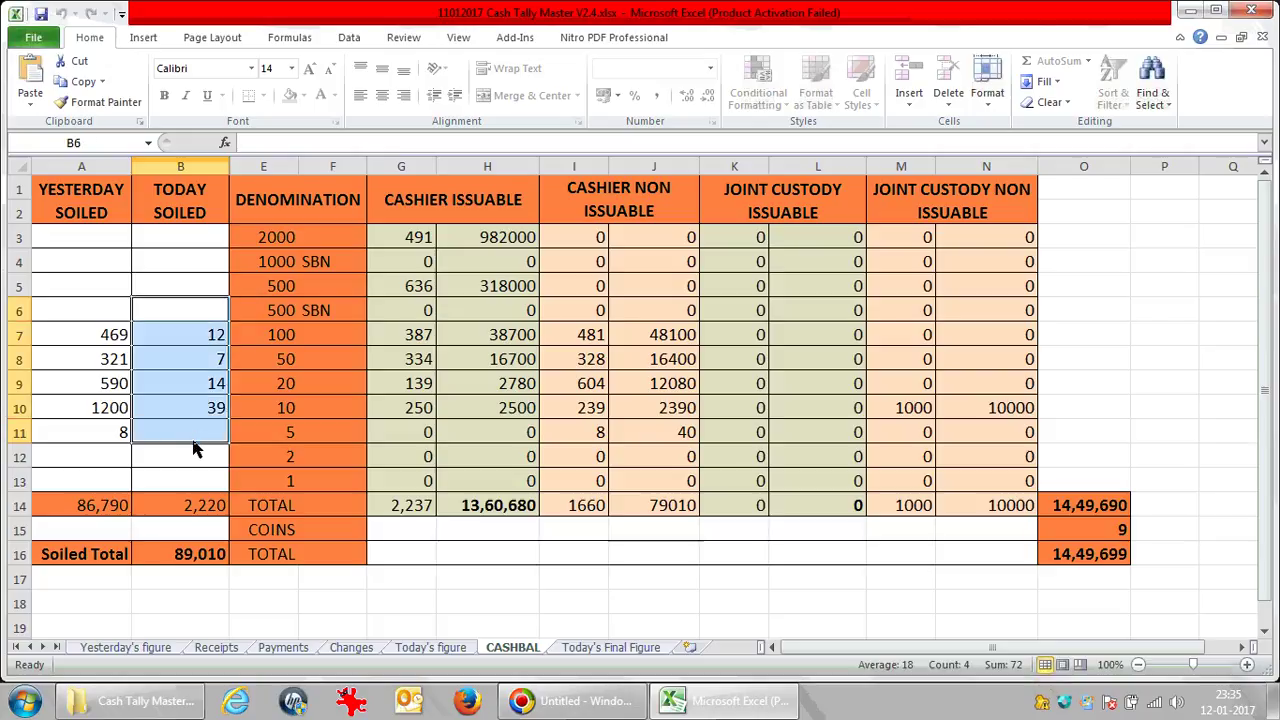
pyautogui.press('Delete')
pyautogui.click(195, 440)
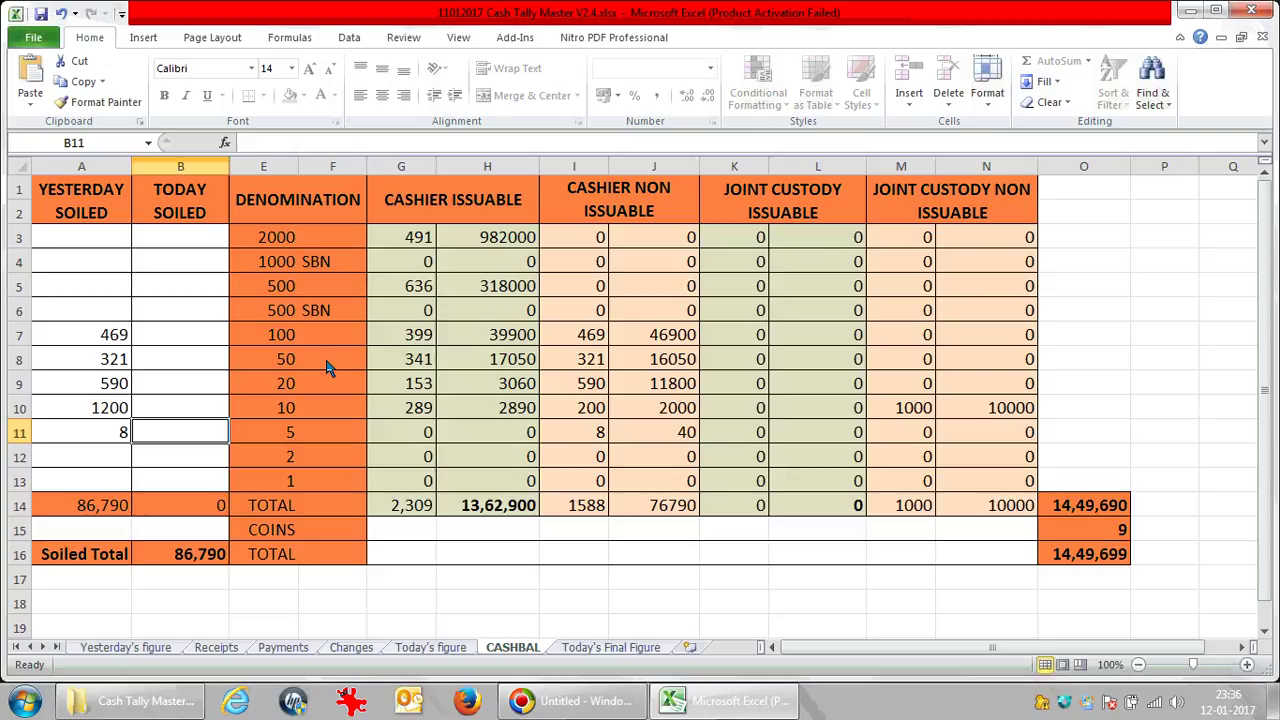
pyautogui.click(104, 461)
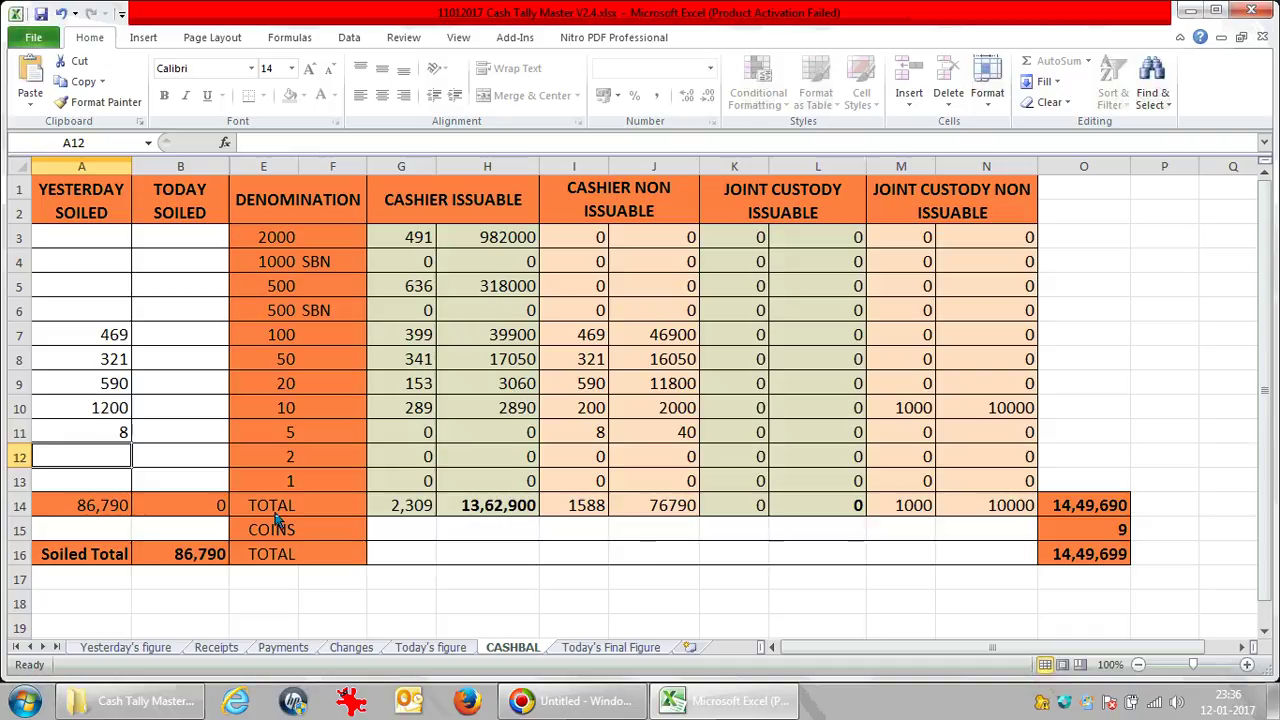
pyautogui.click(127, 646)
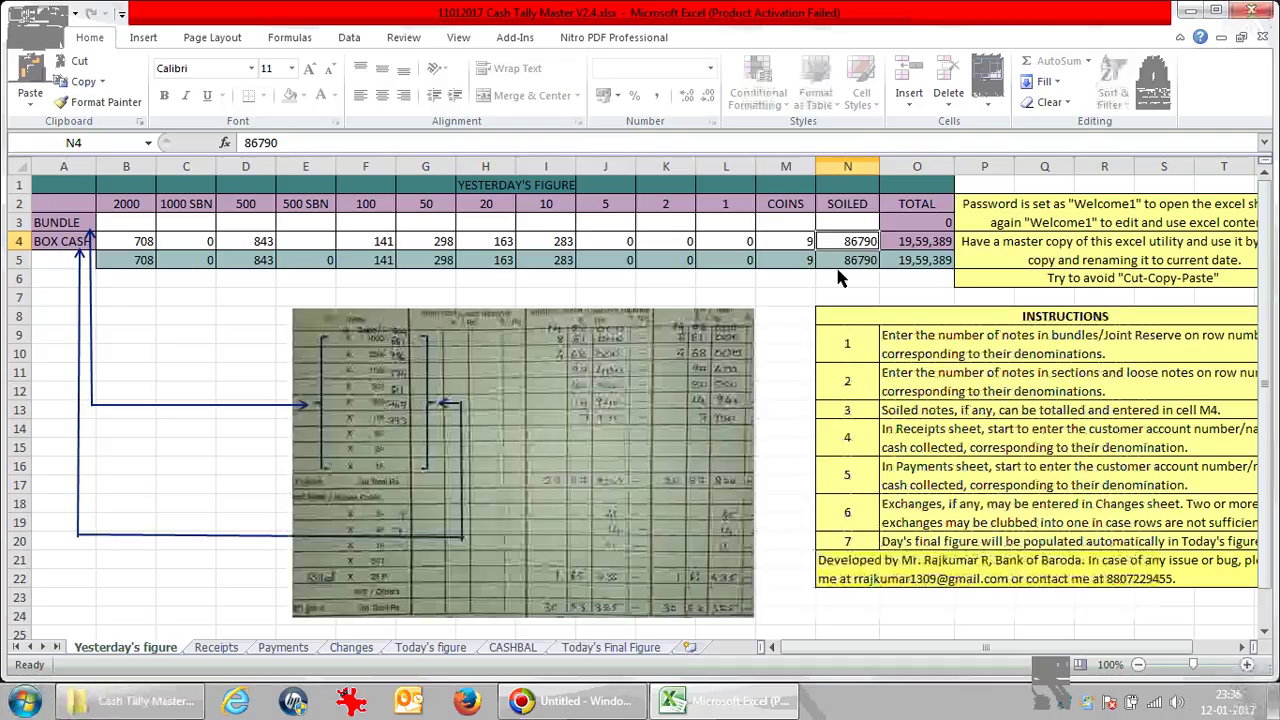
# Check the recalculated CASHBAL totals, then return to Today's figure showing 86,790 soiled
pyautogui.click(528, 650)
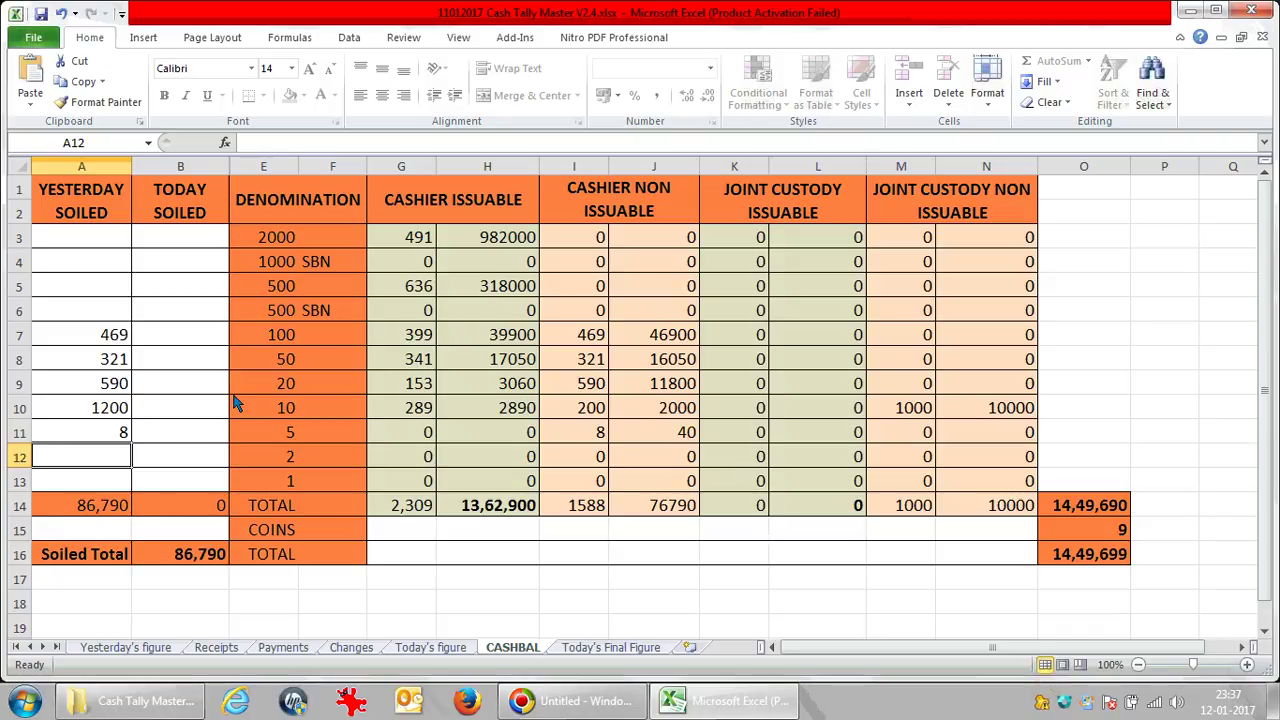
pyautogui.click(432, 648)
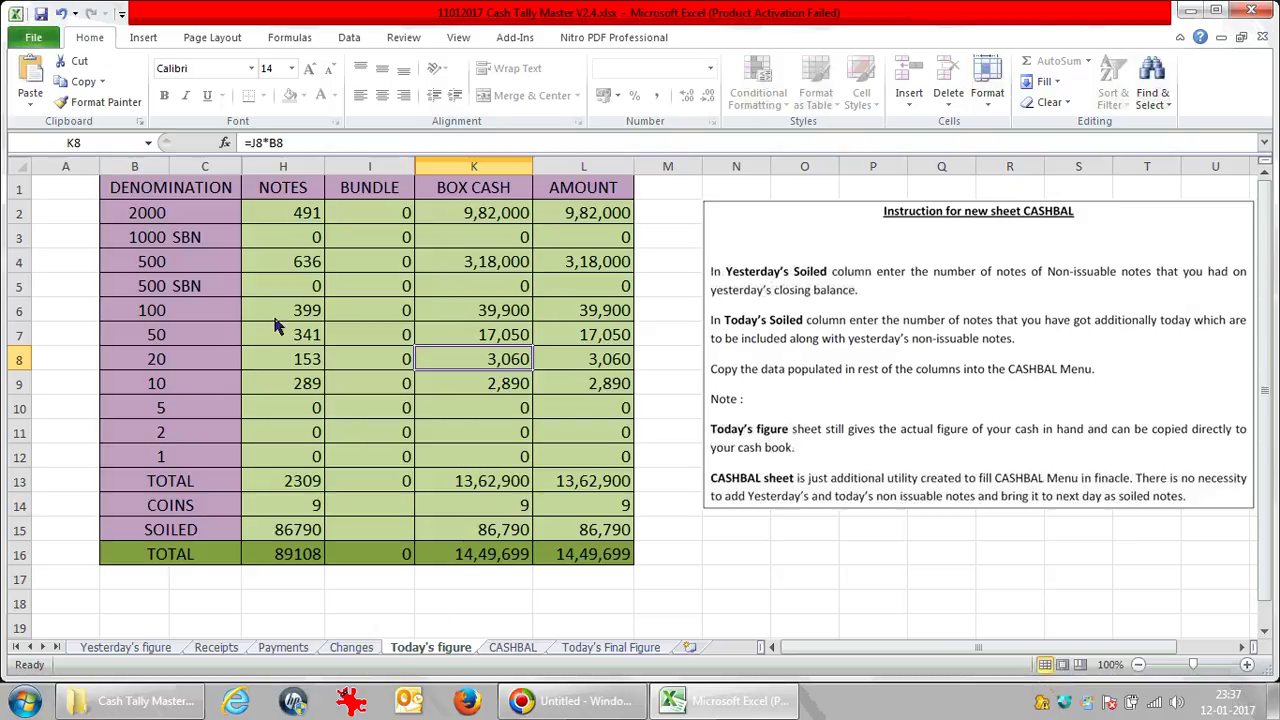
pyautogui.click(513, 649)
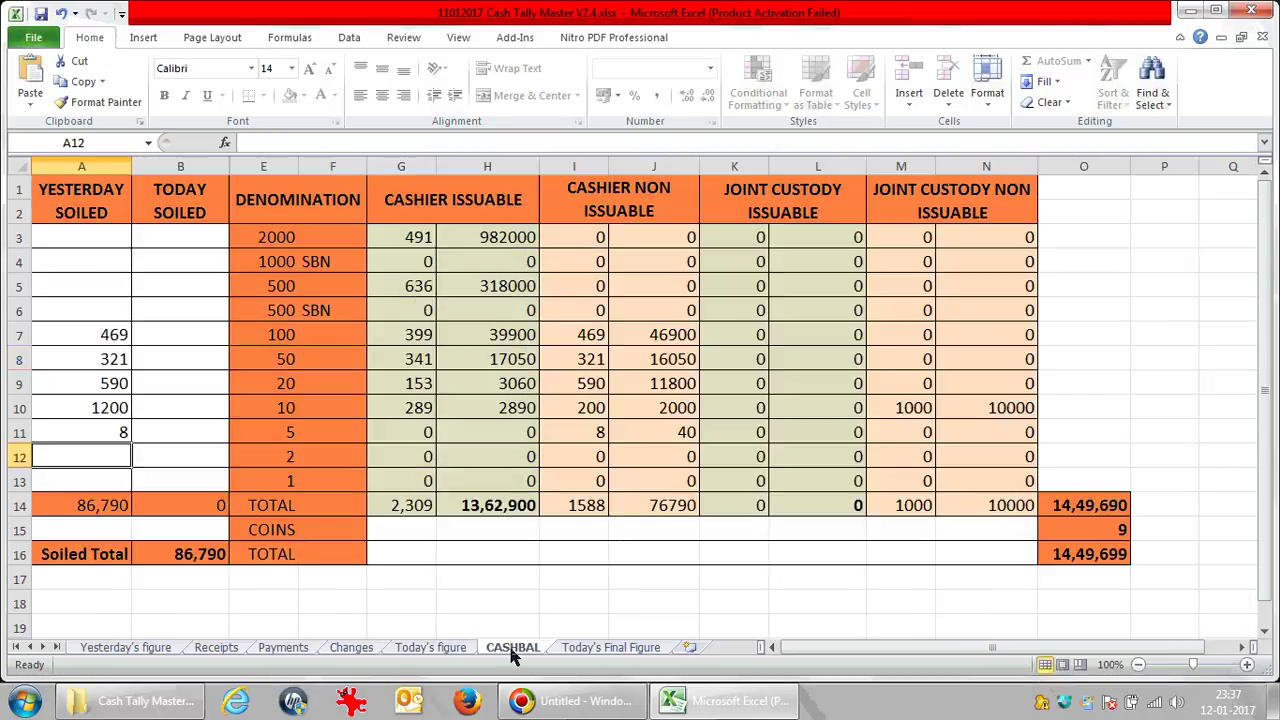
pyautogui.hotkey('ctrl', 'z')
pyautogui.click(200, 463)
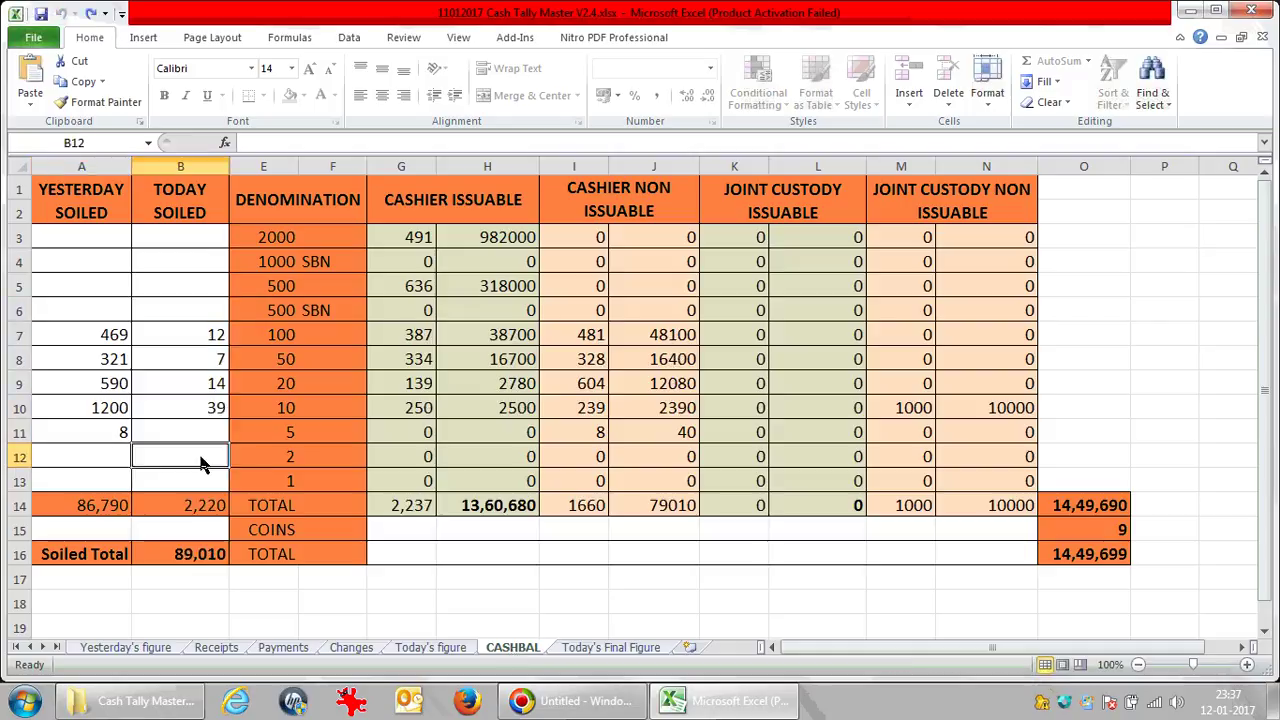
pyautogui.click(440, 648)
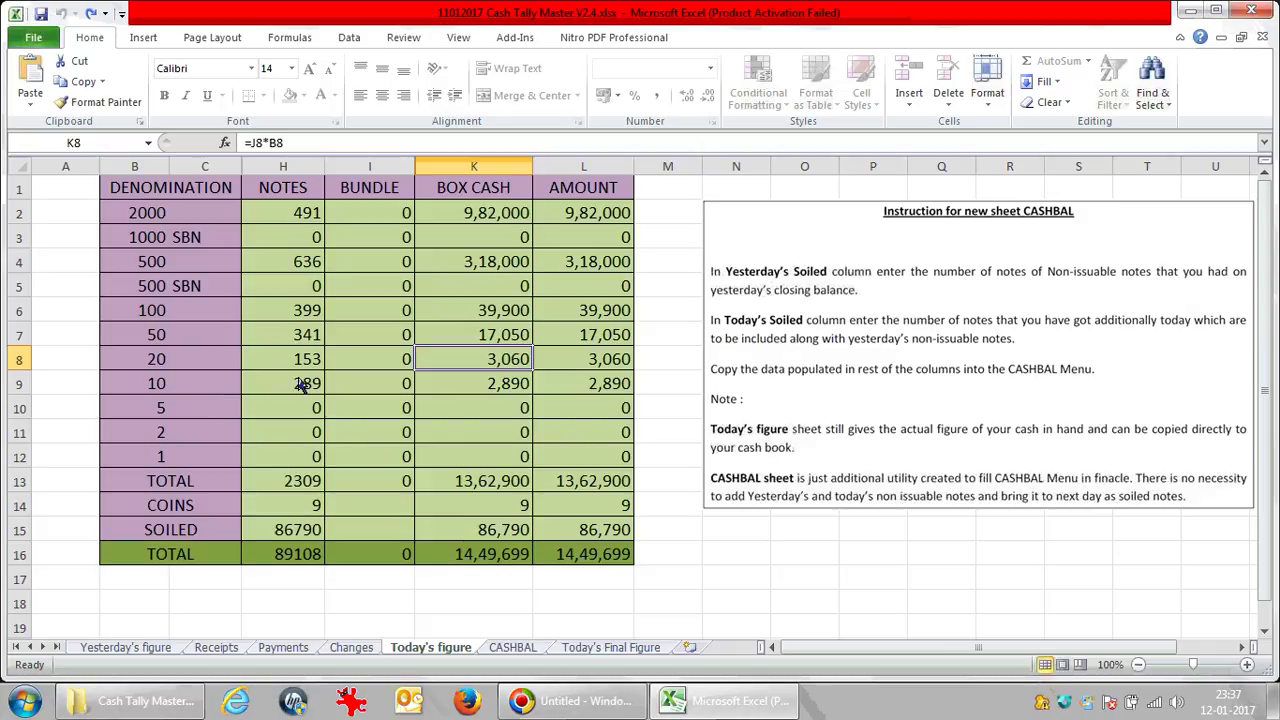
pyautogui.click(525, 647)
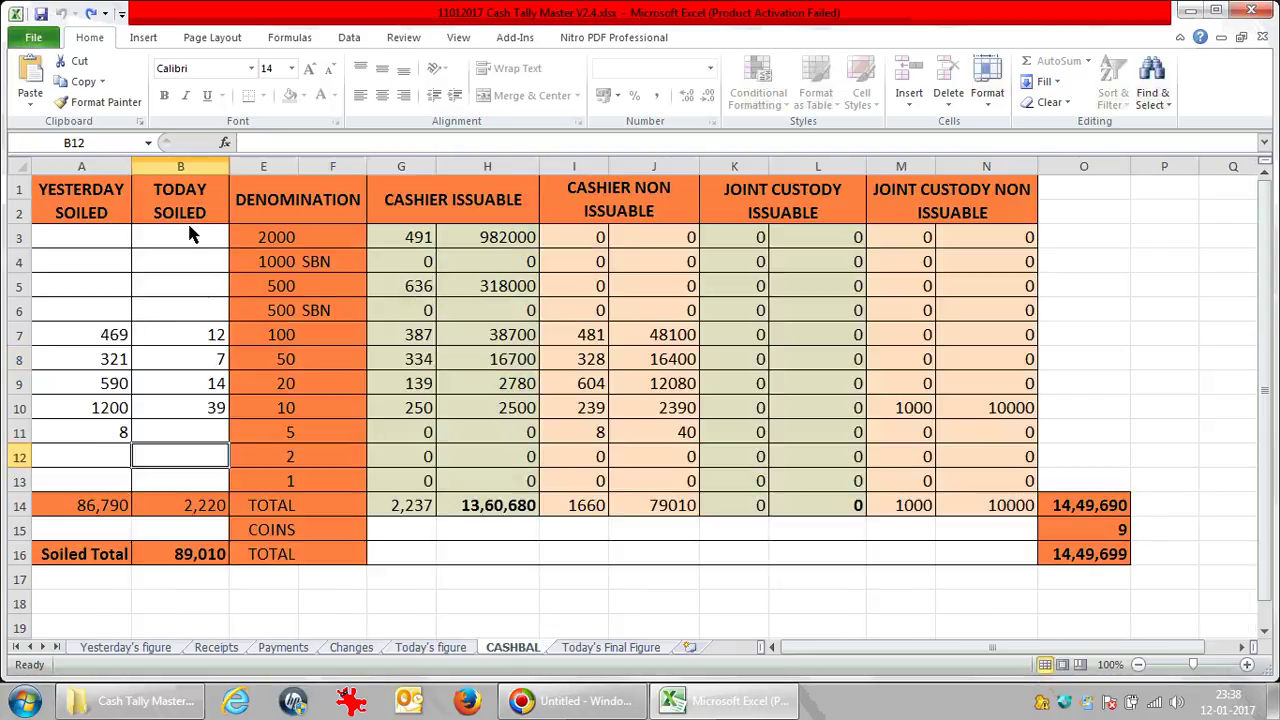
pyautogui.click(186, 336)
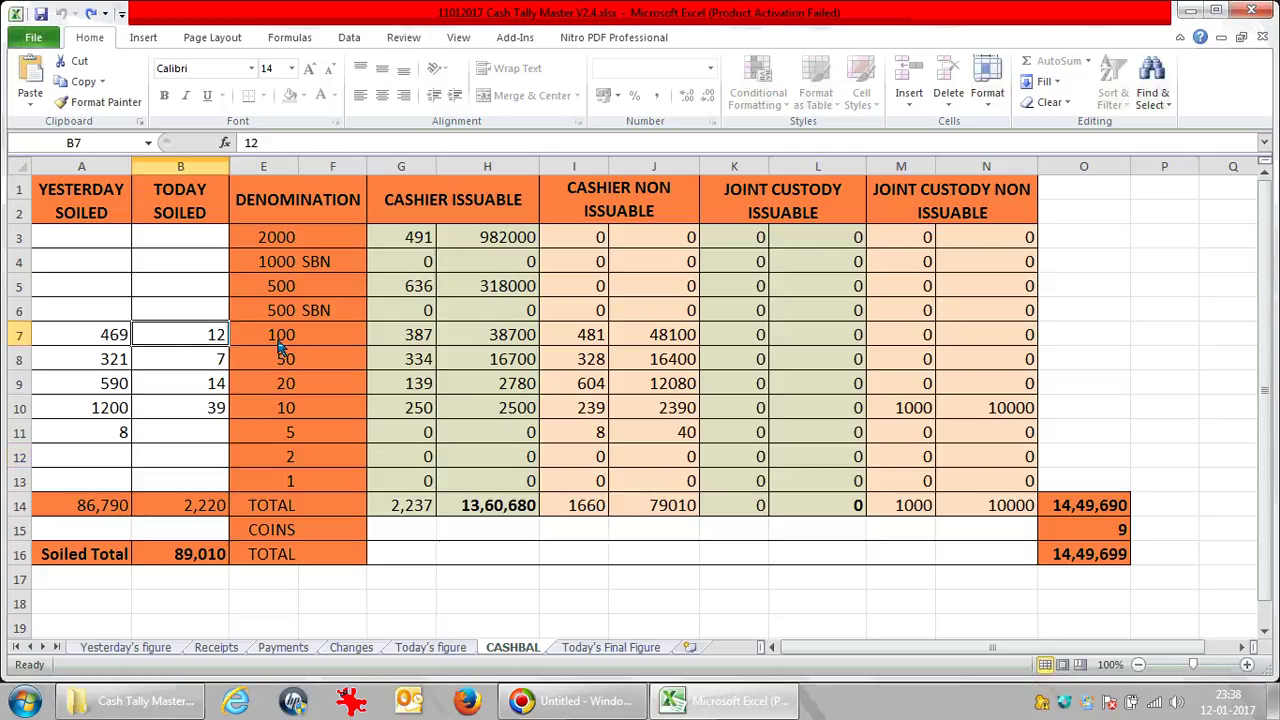
pyautogui.click(183, 370)
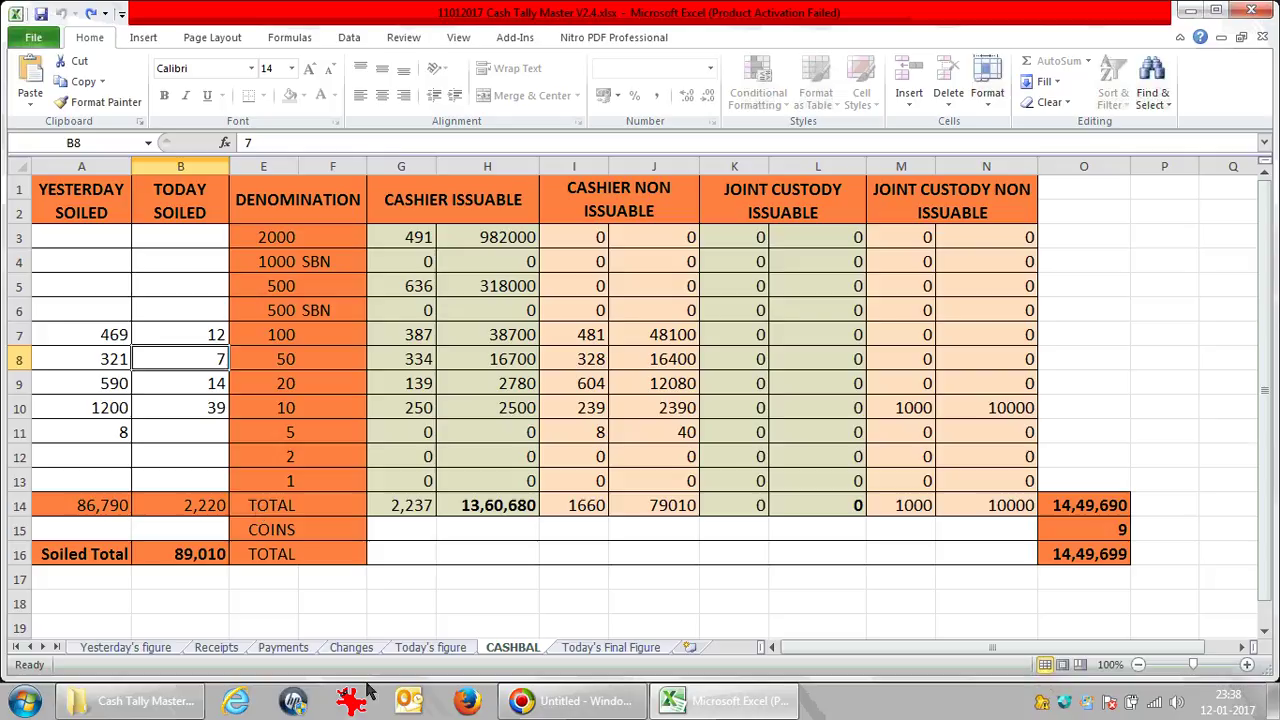
pyautogui.click(450, 648)
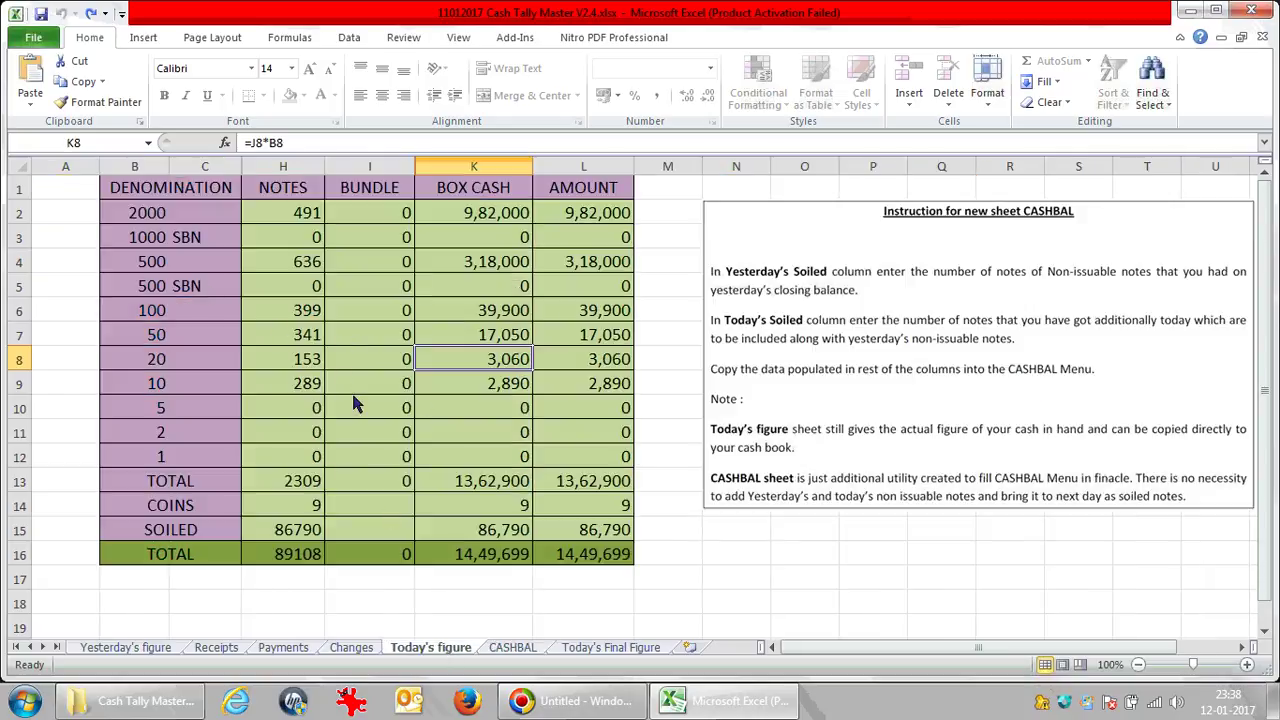
pyautogui.click(514, 647)
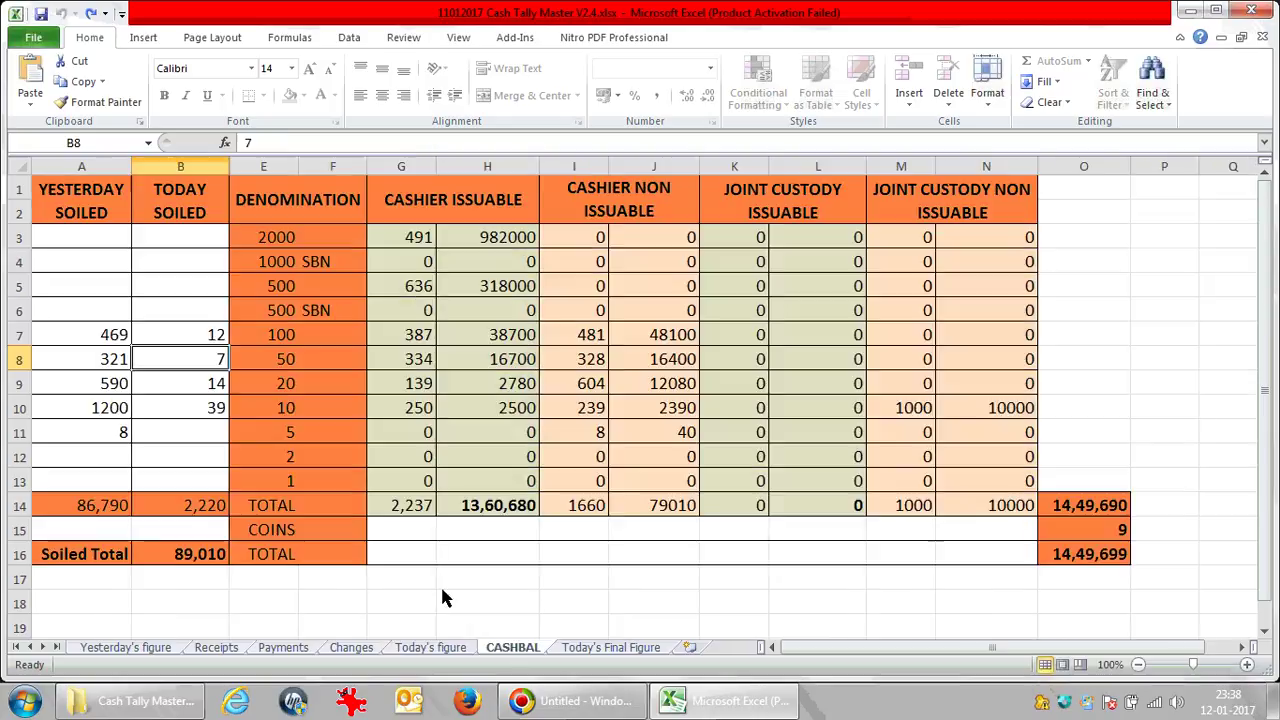
pyautogui.click(195, 391)
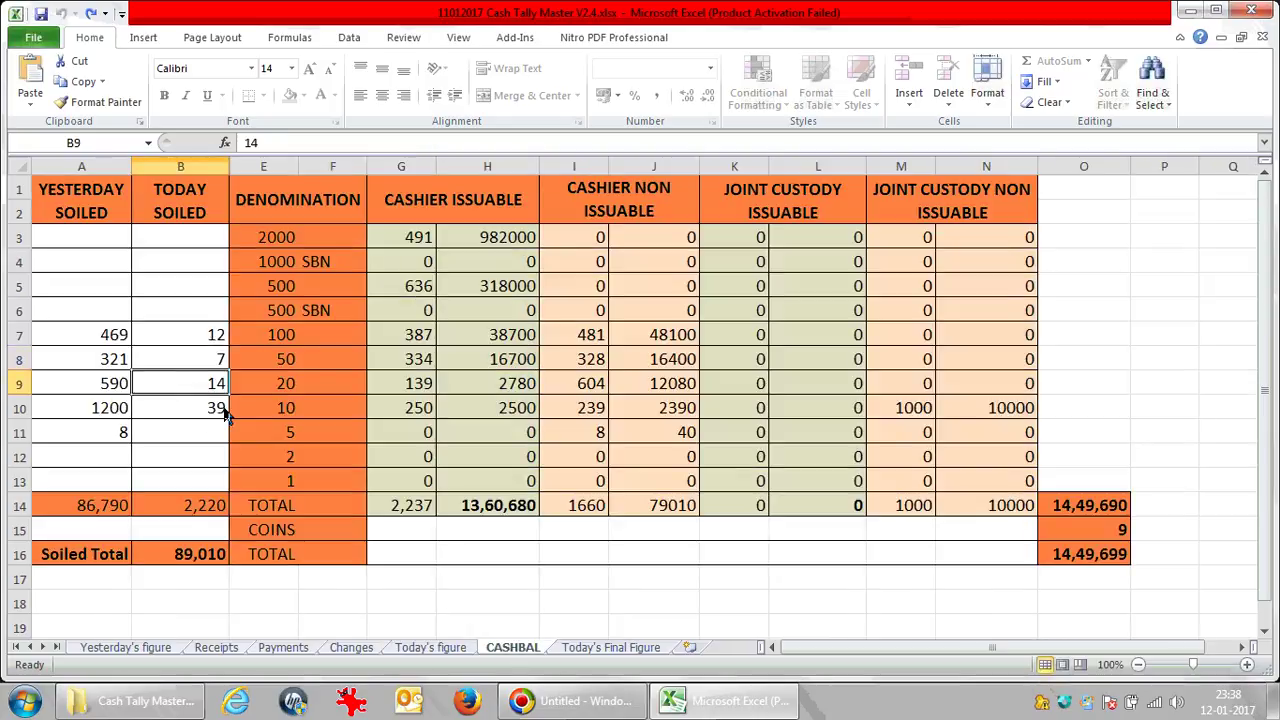
pyautogui.click(201, 418)
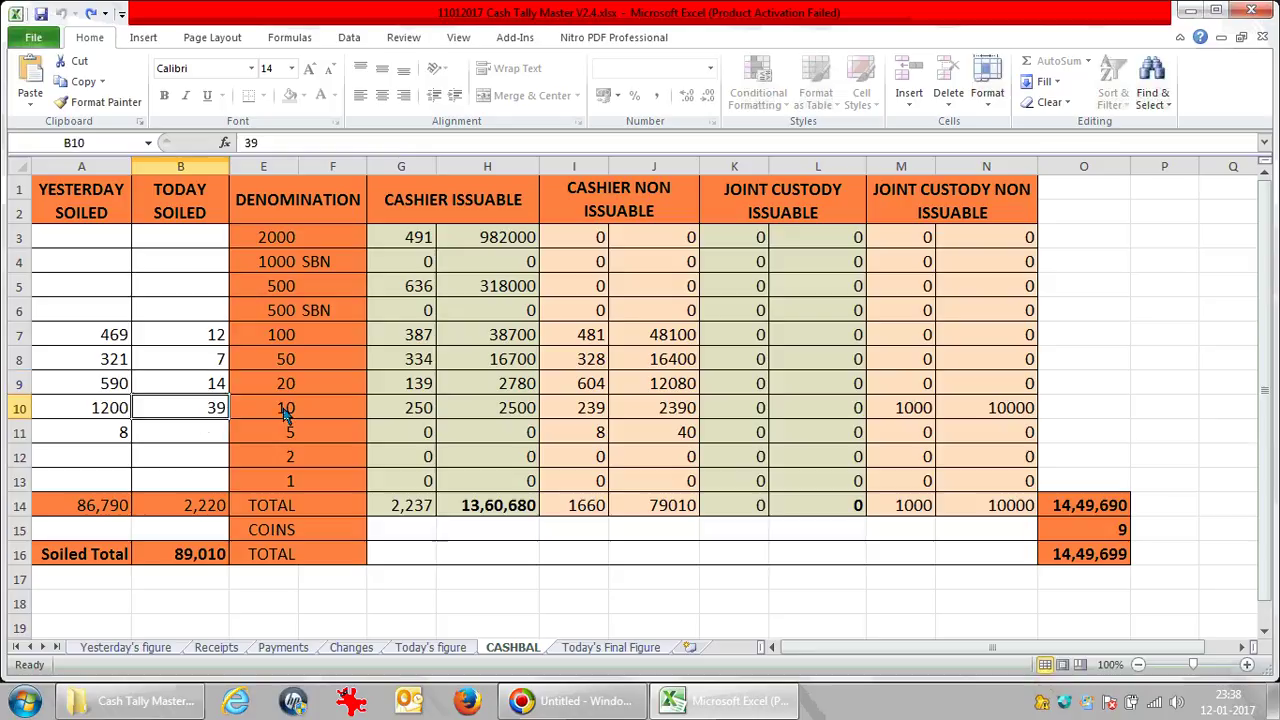
pyautogui.click(178, 445)
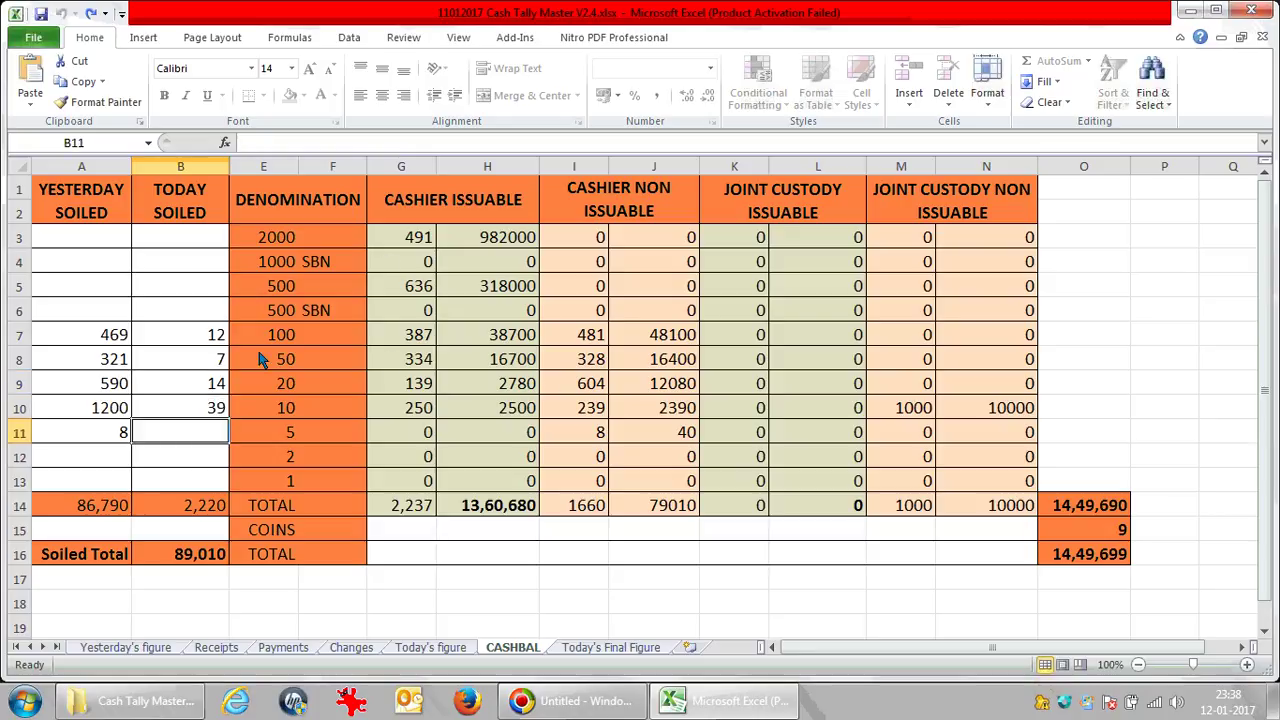
pyautogui.click(192, 337)
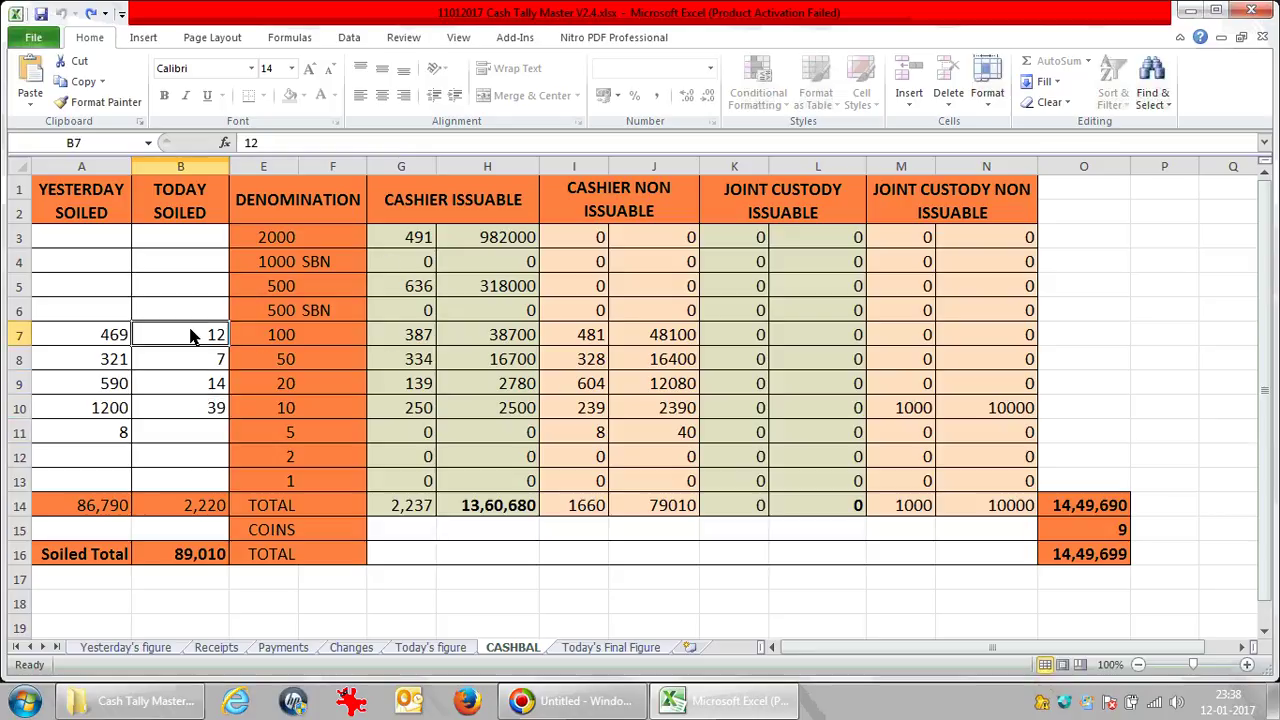
pyautogui.click(113, 343)
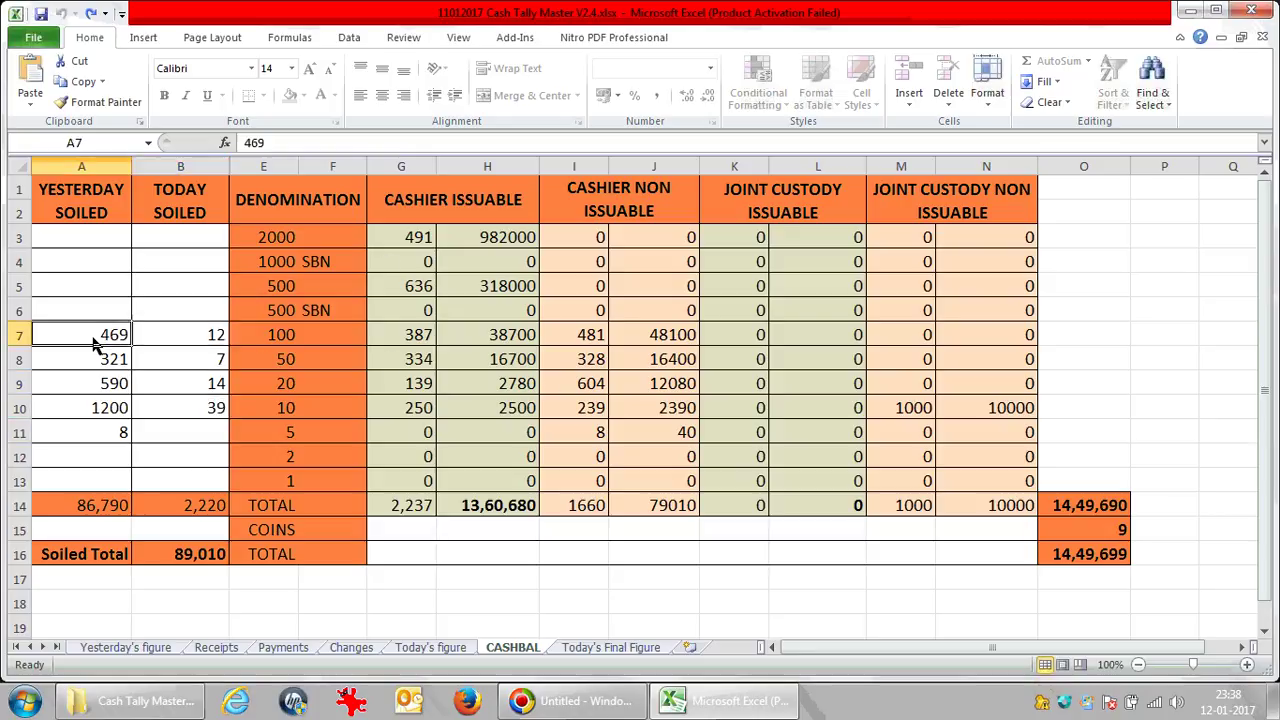
pyautogui.click(196, 345)
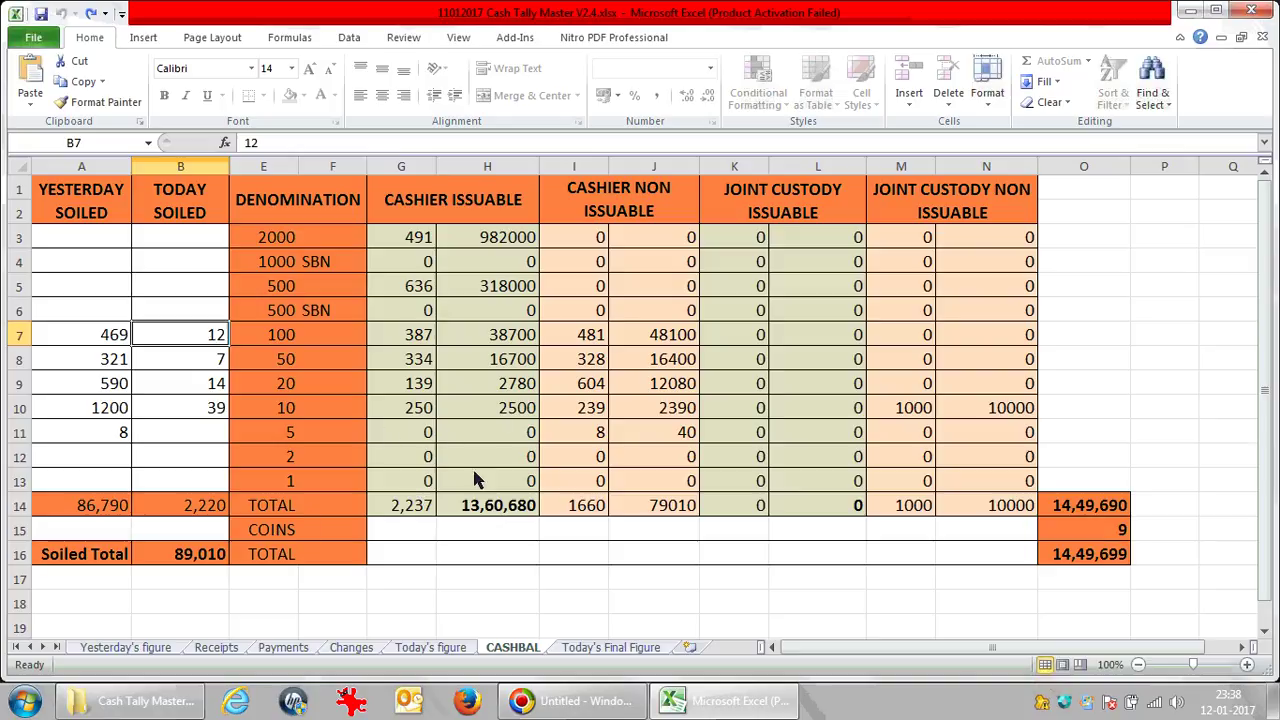
# Launch Calculator with calc and add 469 + 12 to get 481, then view Today's figure
pyautogui.press('super+r')
pyautogui.press('Return')
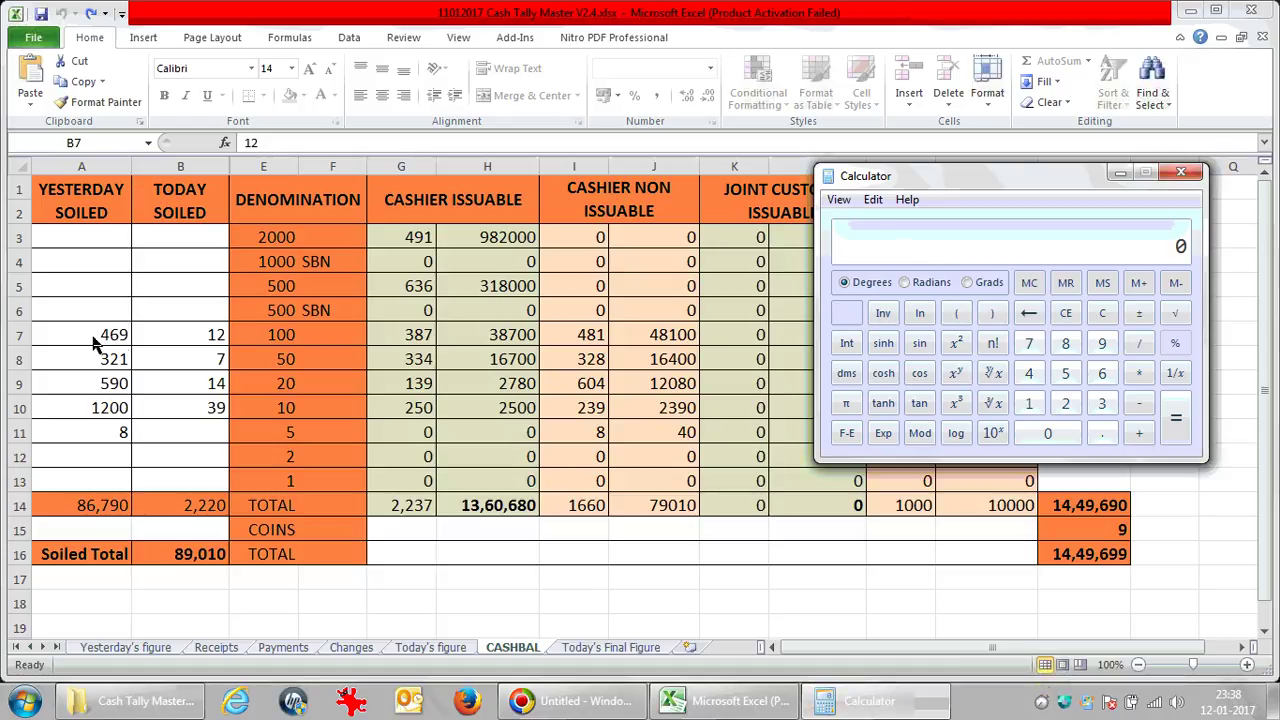
pyautogui.write('469')
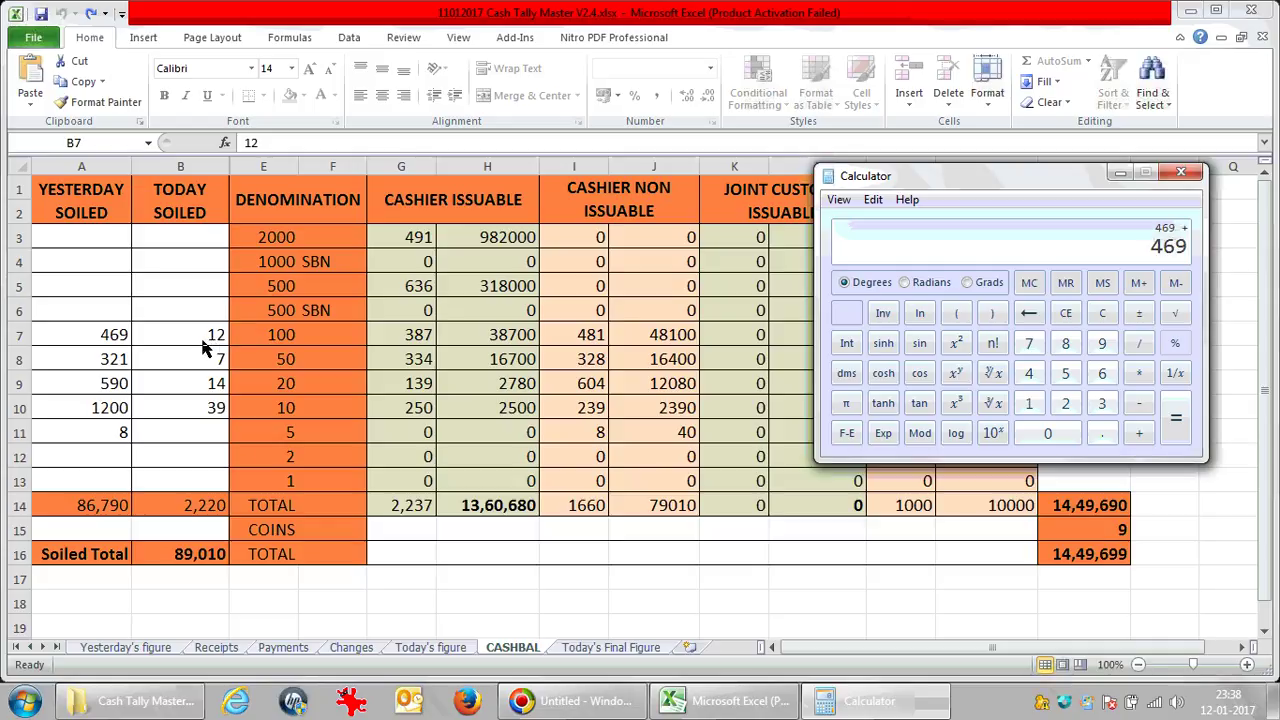
pyautogui.write('12')
pyautogui.press('Return')
pyautogui.click(413, 652)
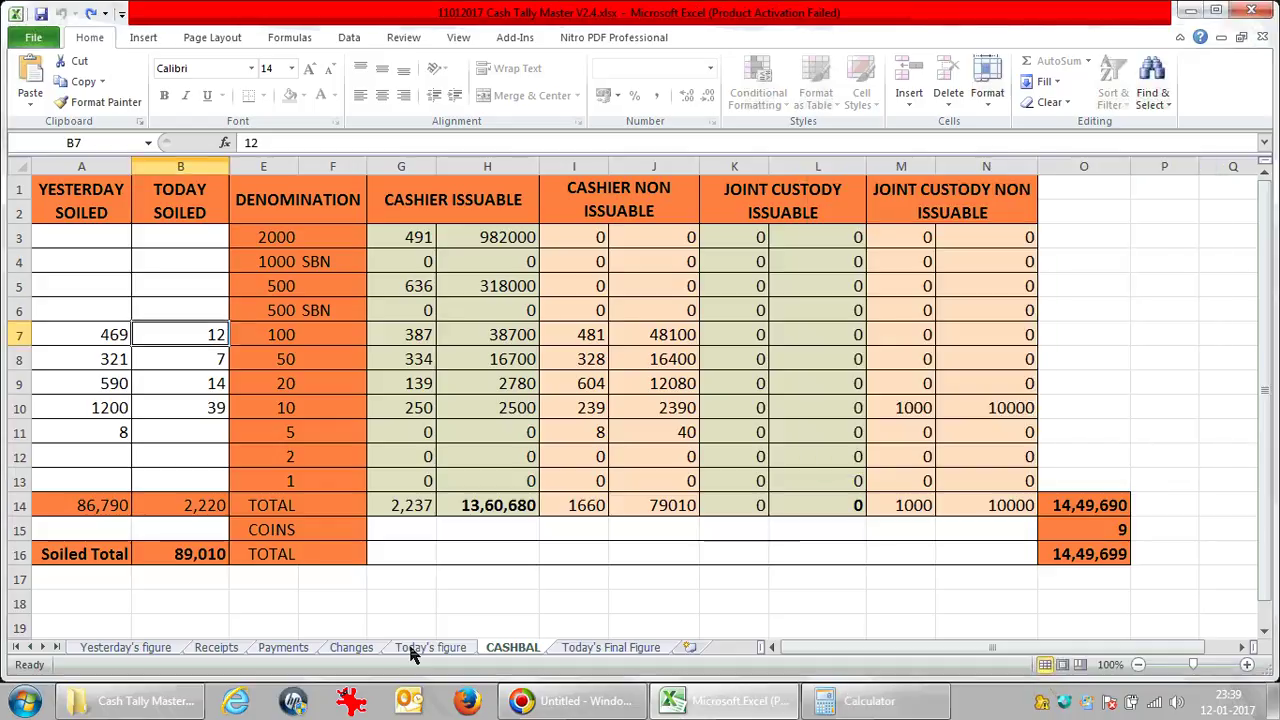
pyautogui.click(413, 652)
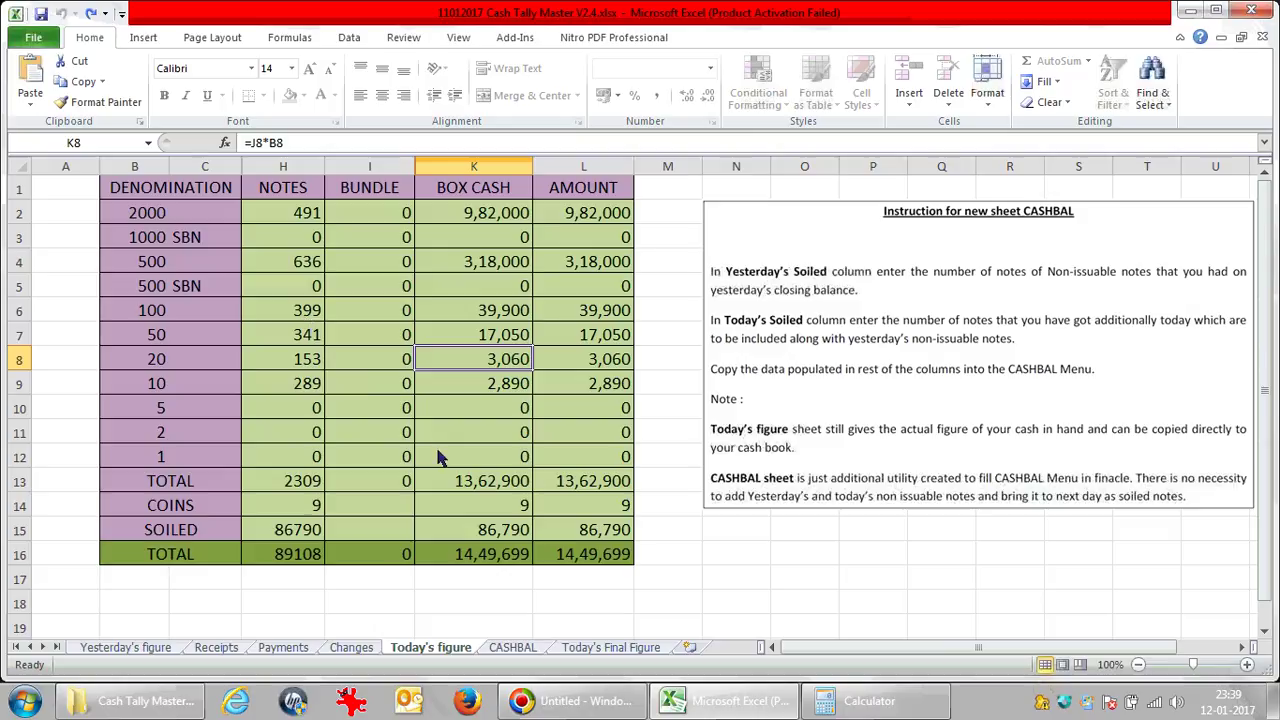
# Compute 399 - 12 = 387 in Calculator, then minimise it
pyautogui.click(858, 701)
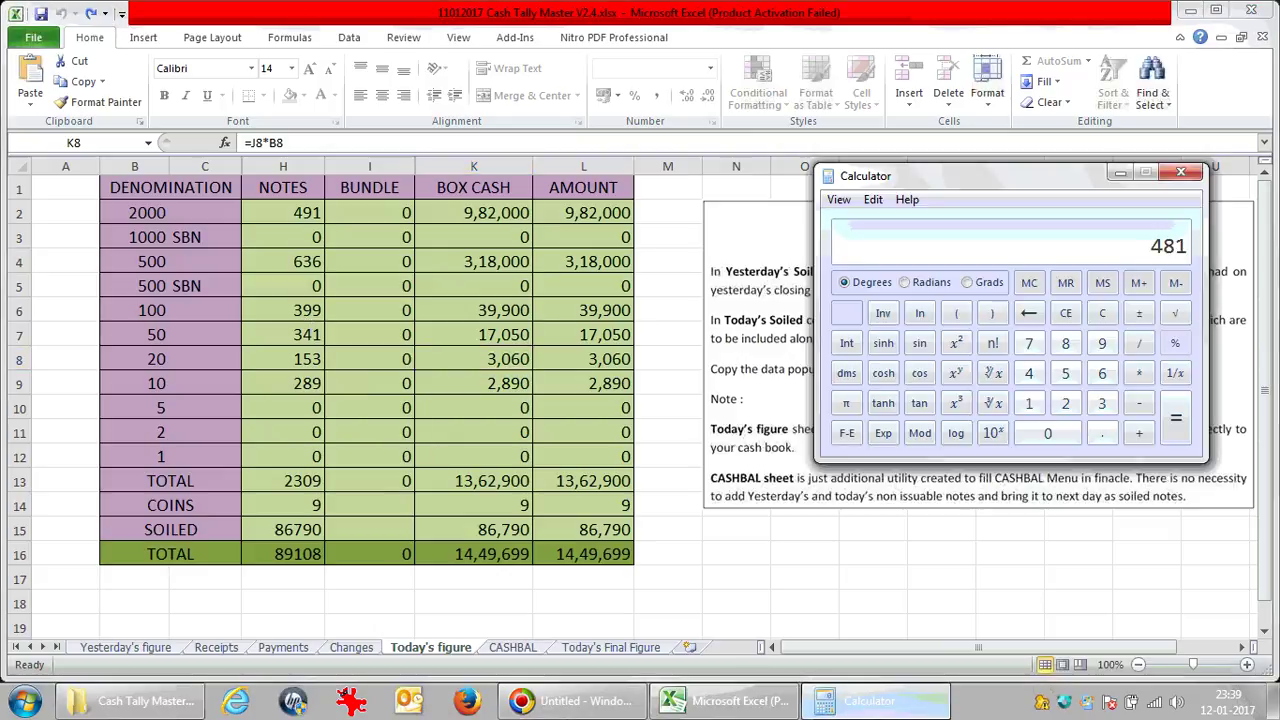
pyautogui.write('399 ')
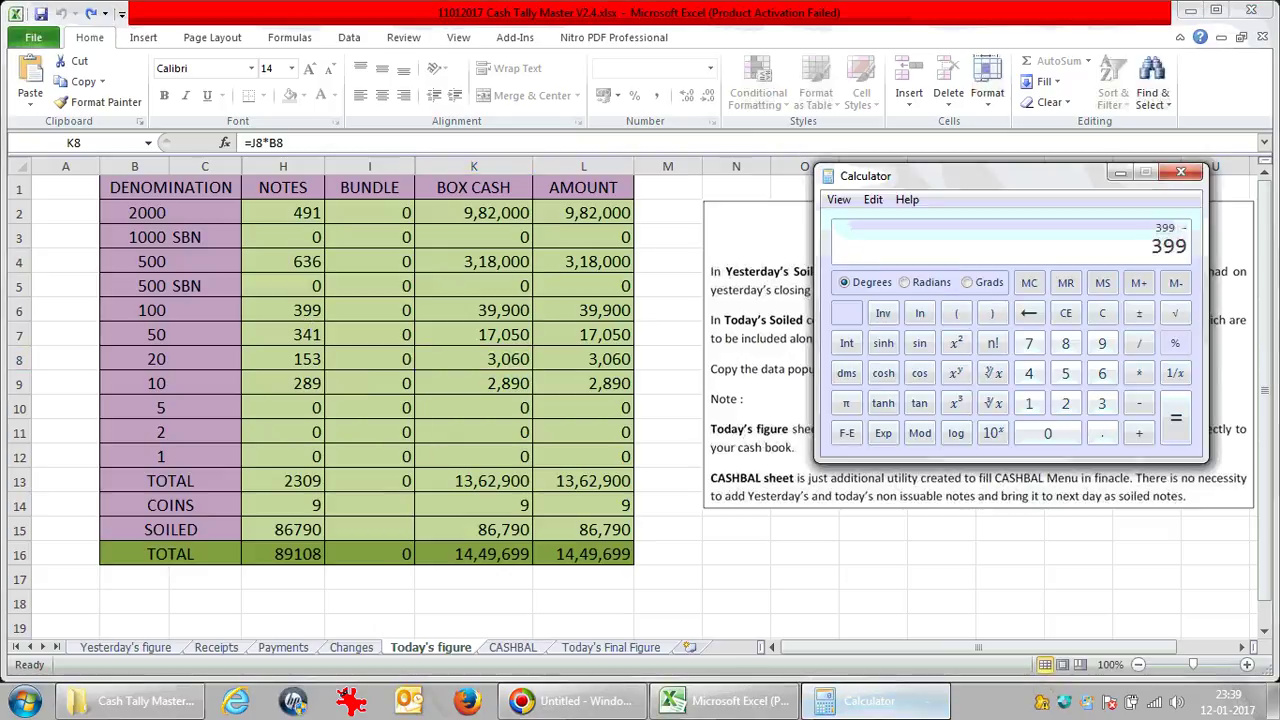
pyautogui.write('- 12')
pyautogui.press('Return')
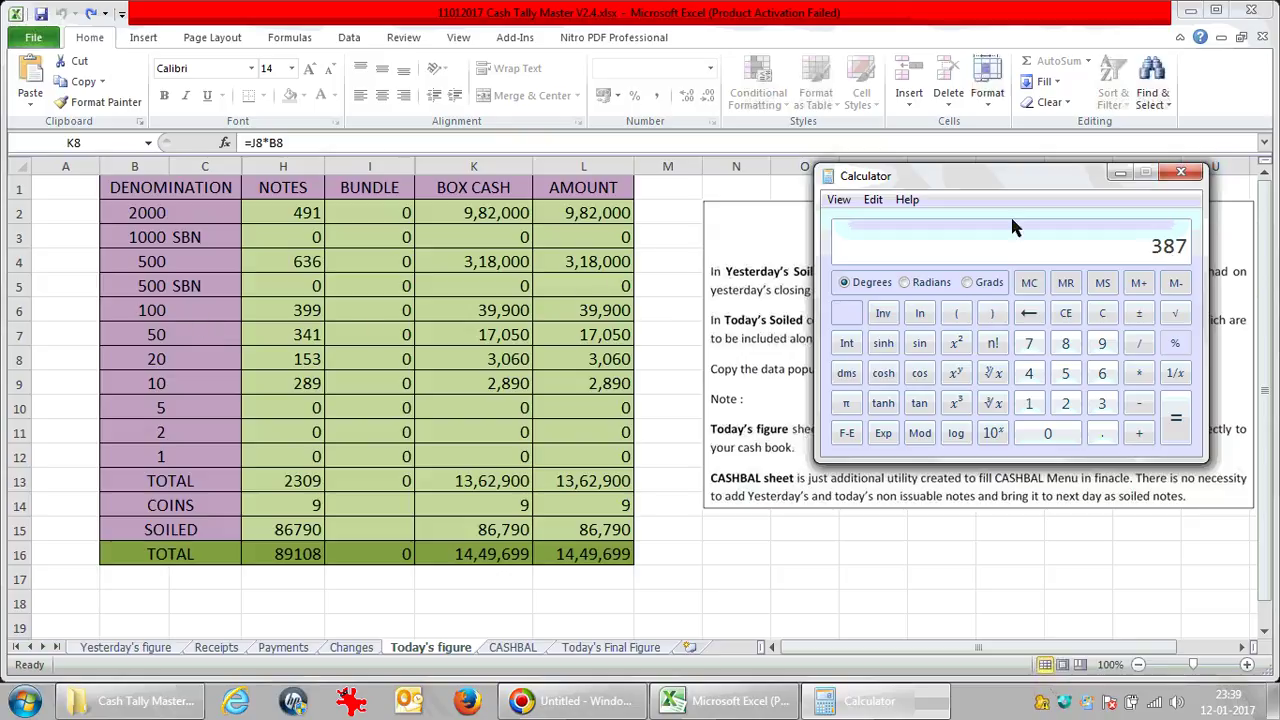
pyautogui.click(1118, 174)
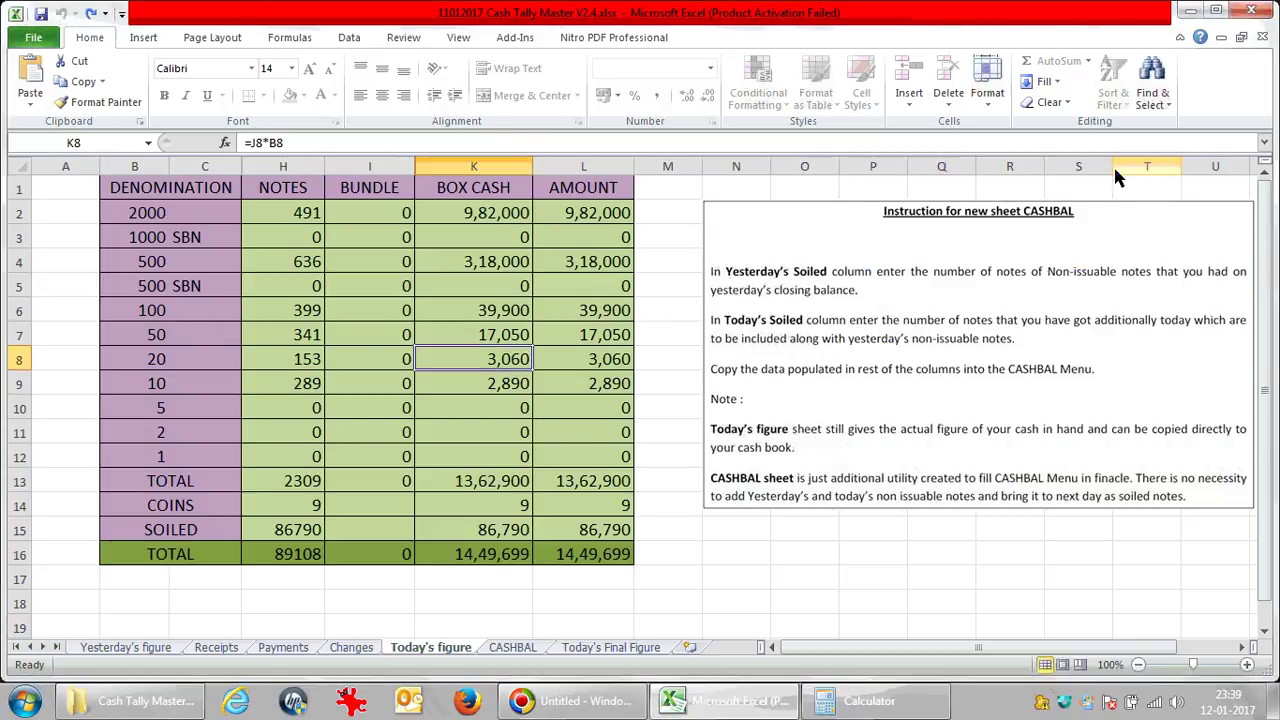
# Check today's soiled count in CASHBAL cell B8 and clear the Calculator to zero
pyautogui.click(512, 648)
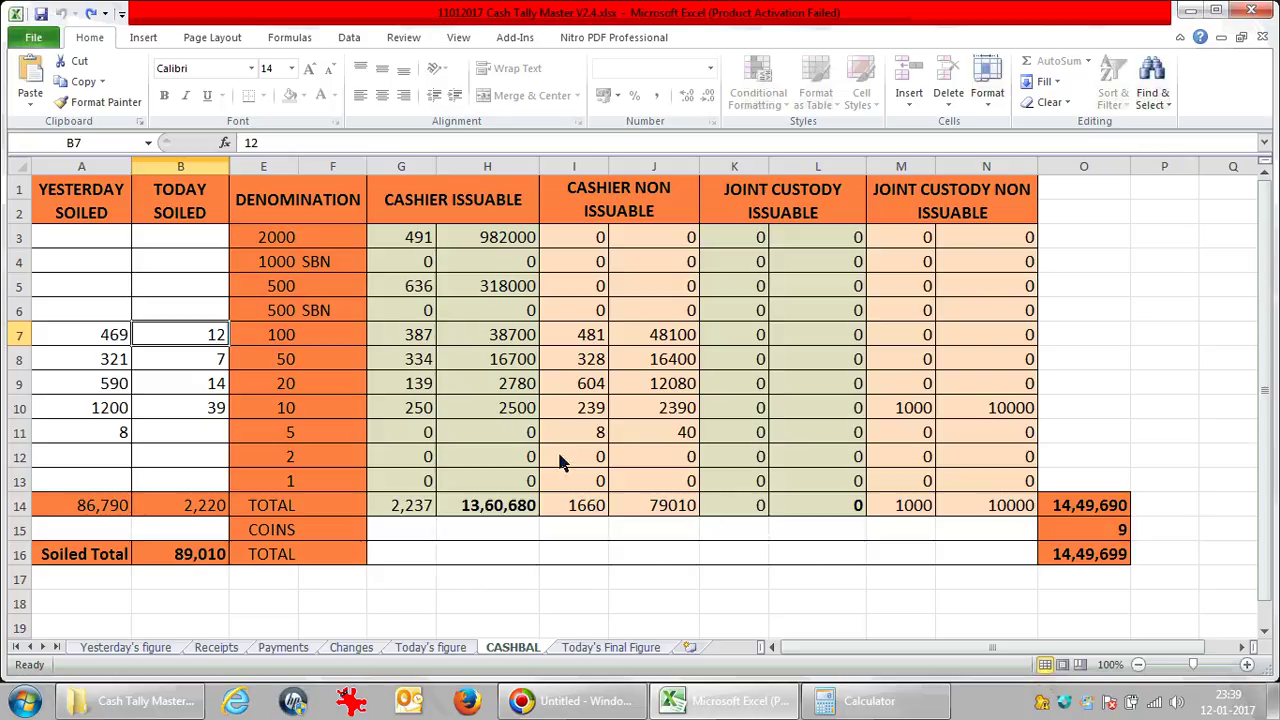
pyautogui.click(193, 369)
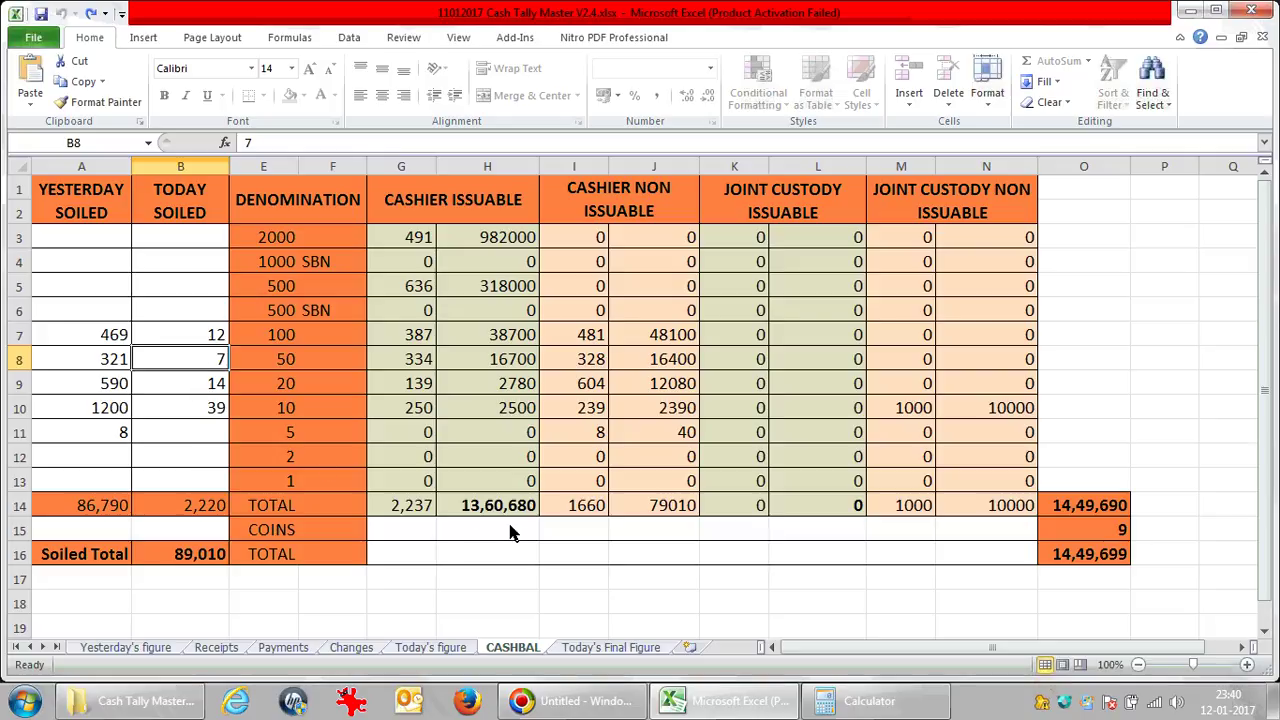
pyautogui.click(868, 701)
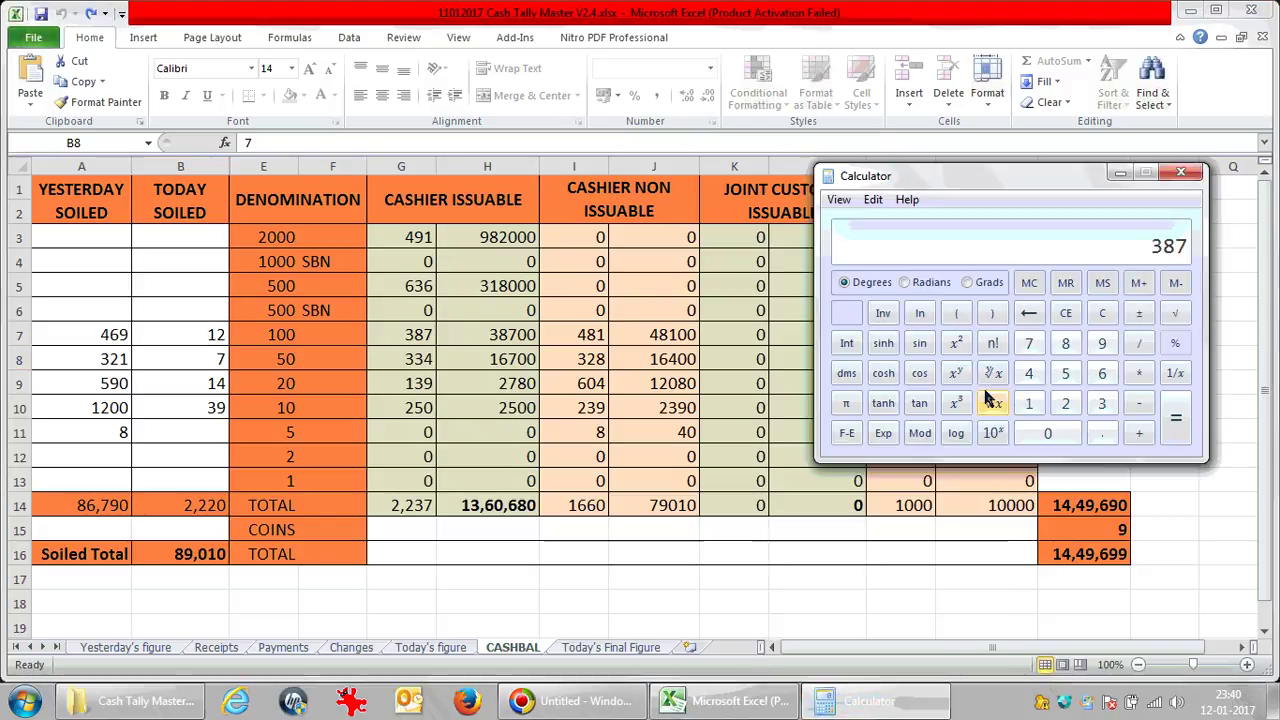
pyautogui.click(1102, 313)
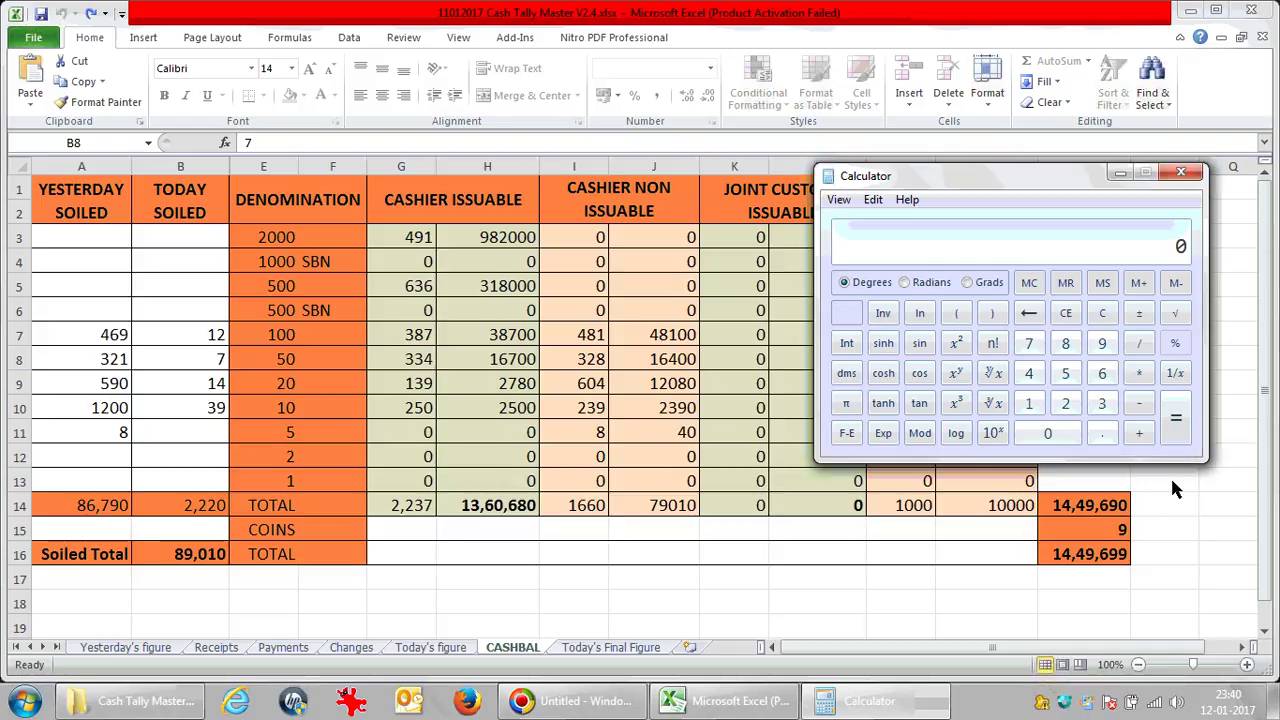
pyautogui.click(424, 651)
pyautogui.click(424, 651)
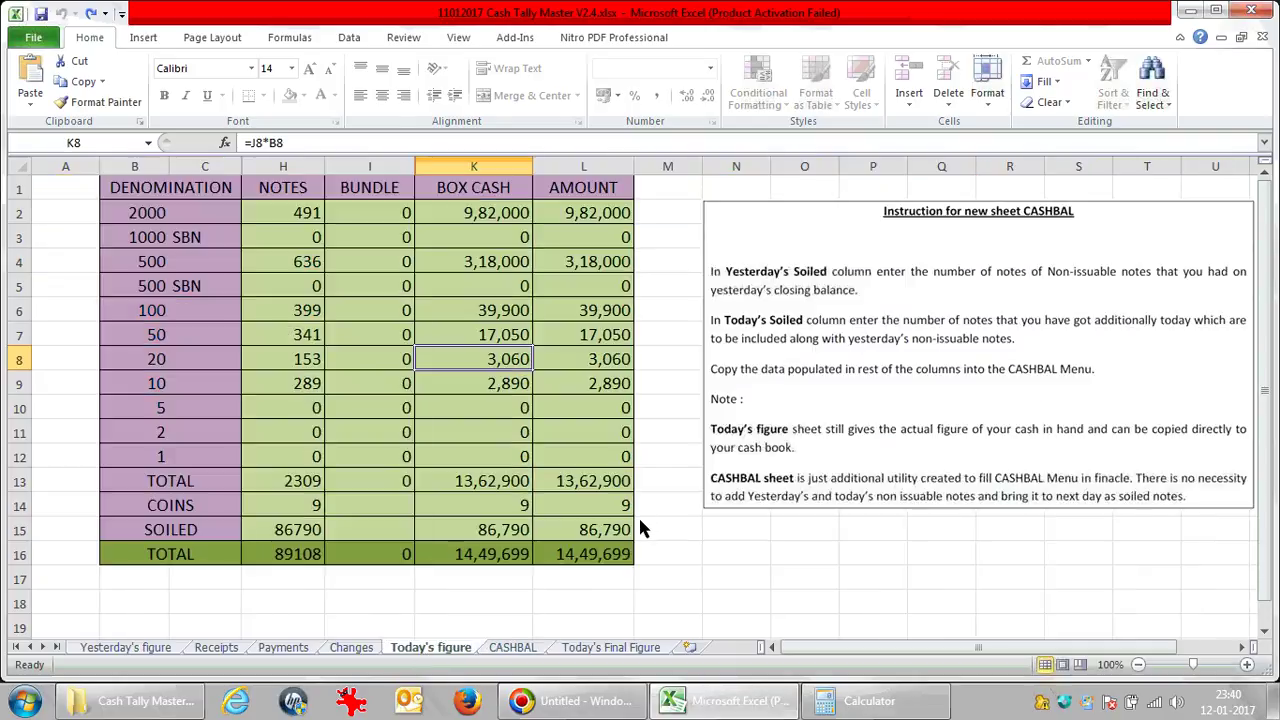
pyautogui.click(521, 648)
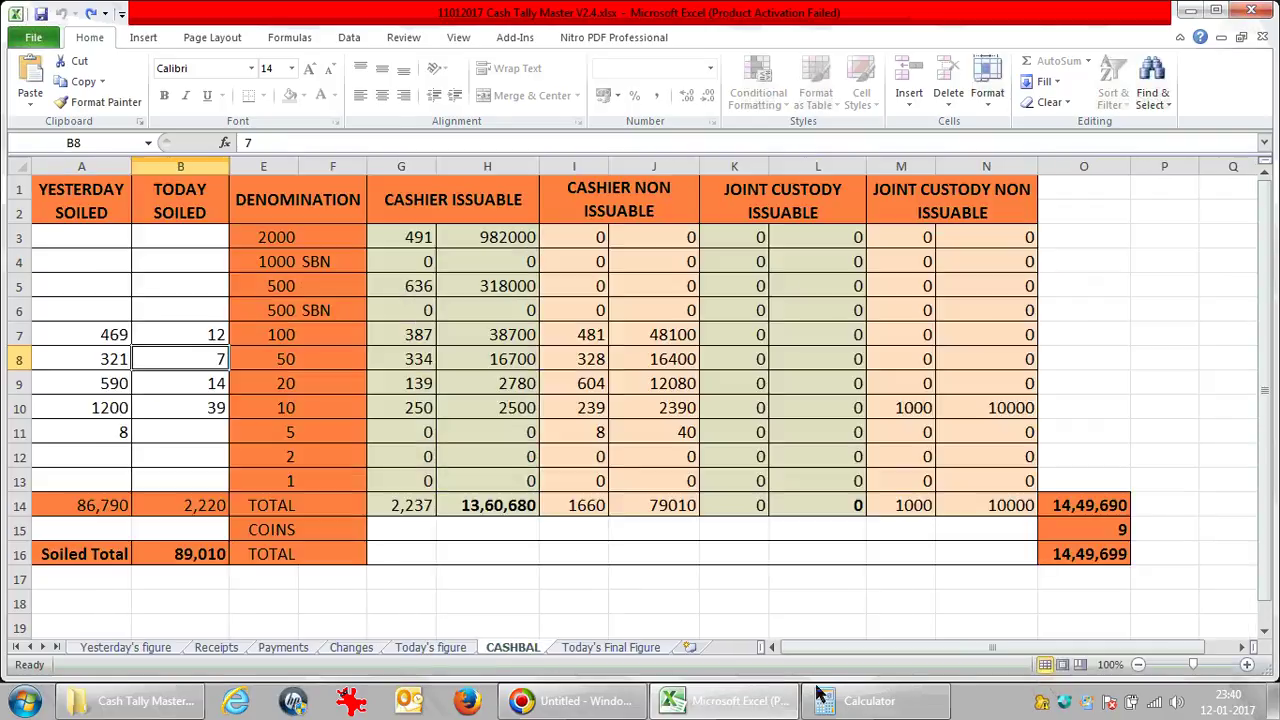
pyautogui.click(852, 706)
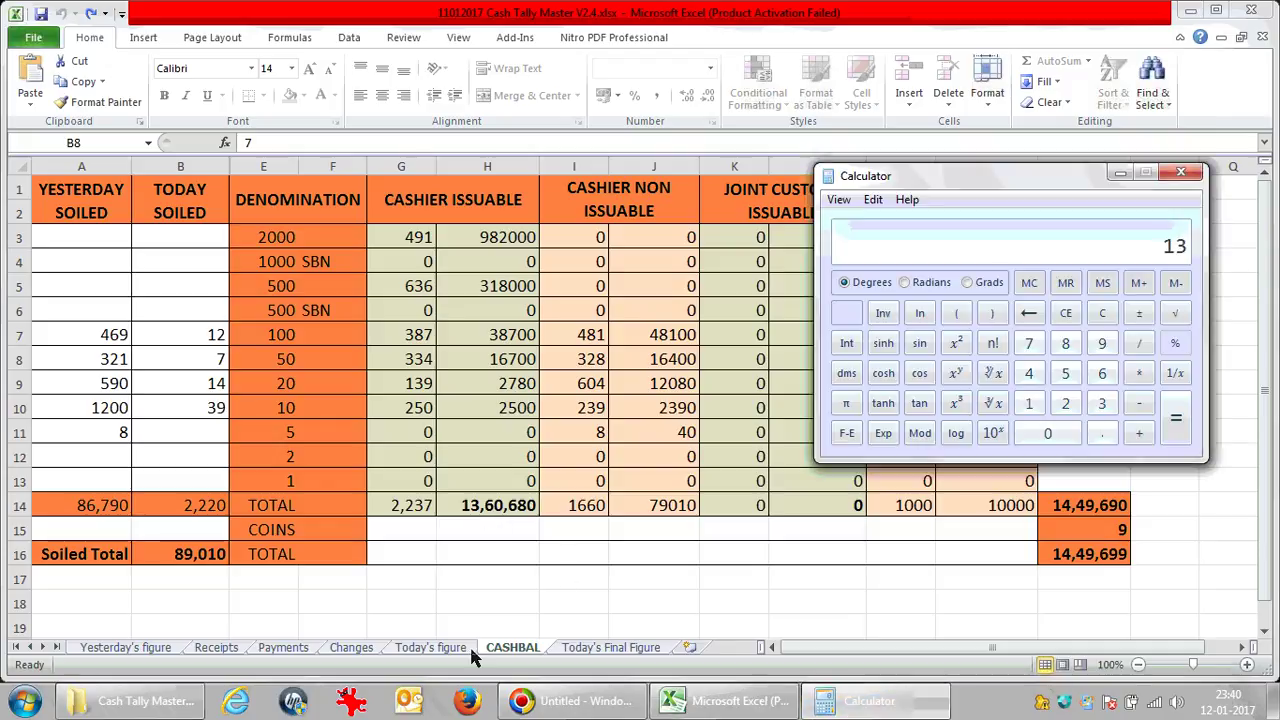
# Sum 1360680 + 0 + 9 + 89,010 in Calculator to get 1449699, matching the grand total
pyautogui.write('60680')
pyautogui.press('+')
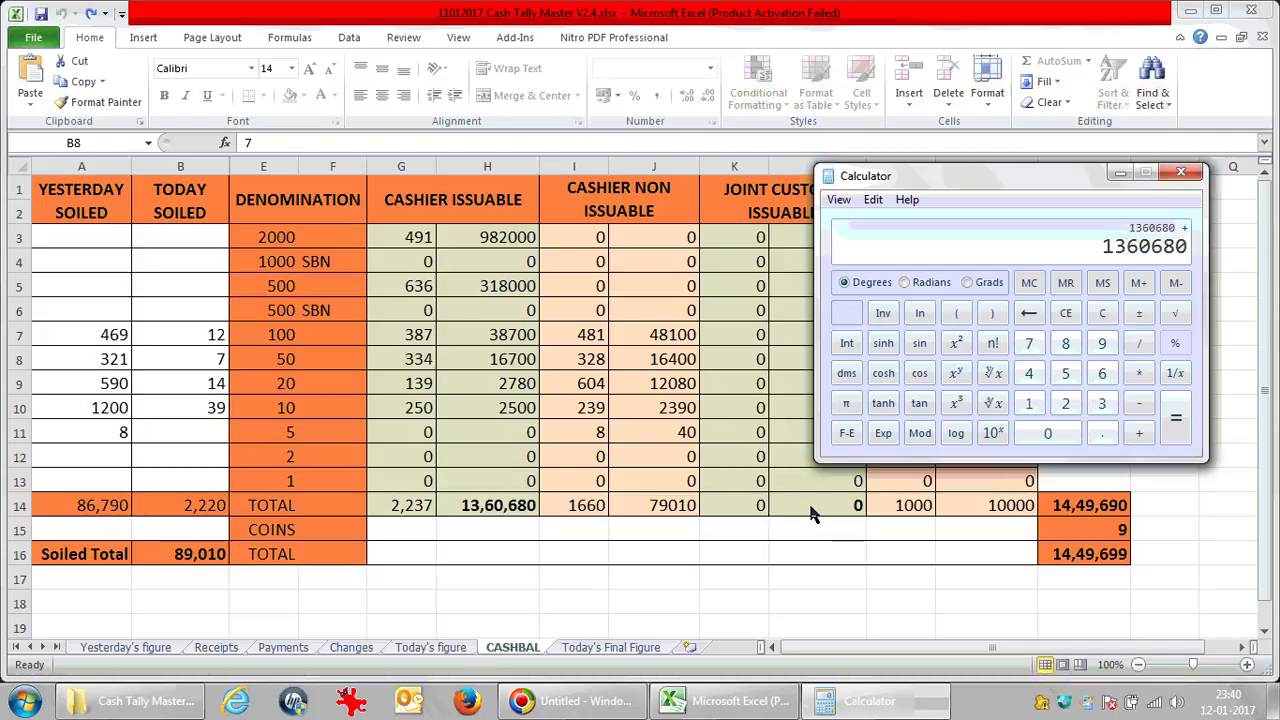
pyautogui.press('Delete')
pyautogui.press('+')
pyautogui.write('9')
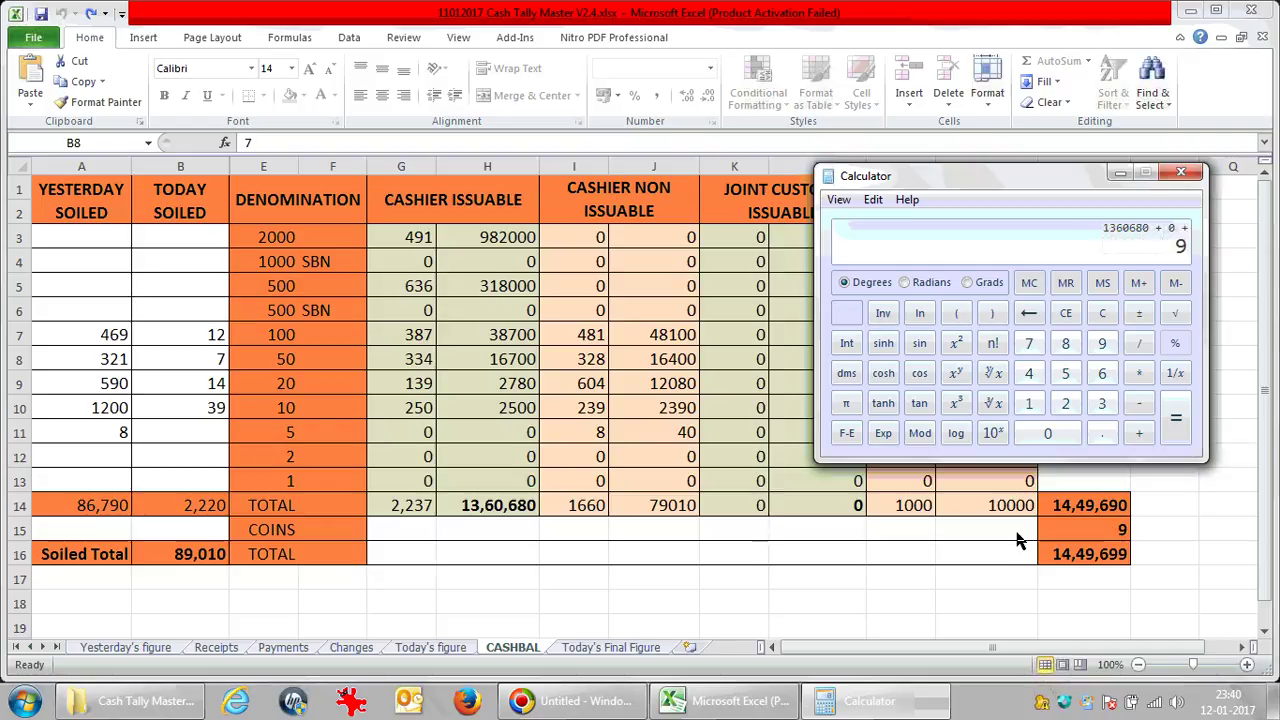
pyautogui.press('+')
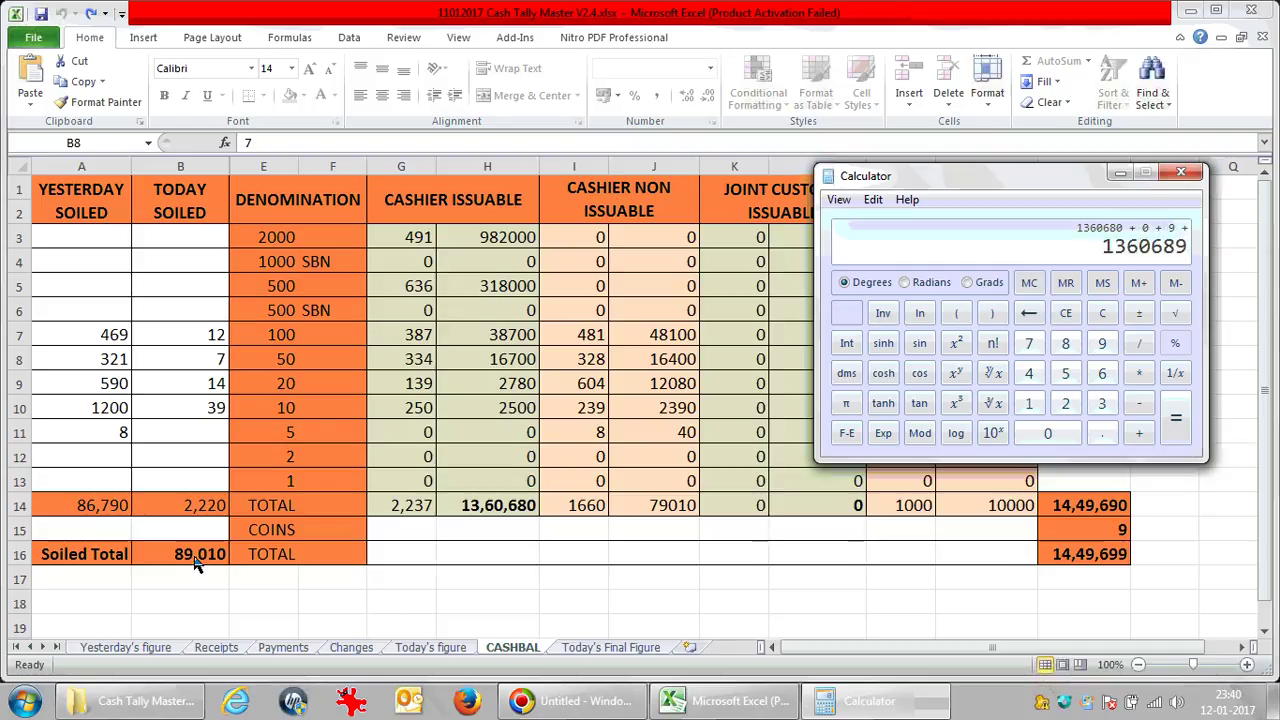
pyautogui.write('89,')
pyautogui.write('010')
pyautogui.press('Return')
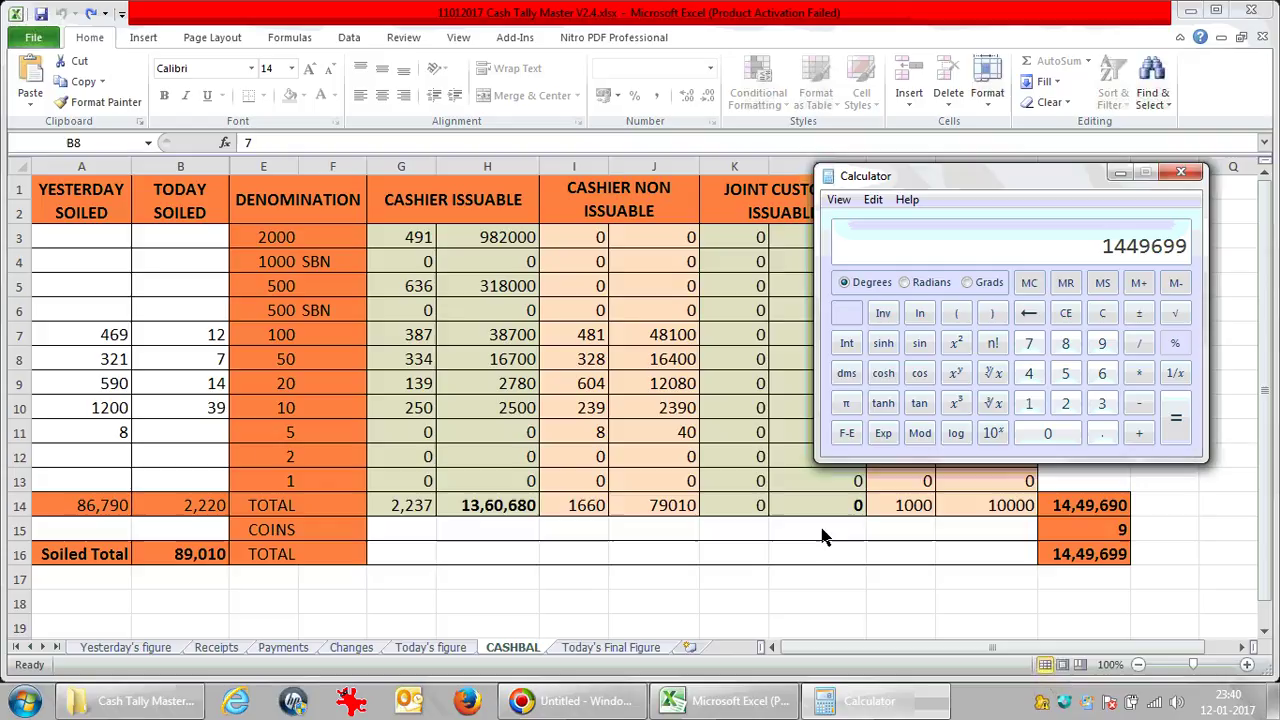
pyautogui.click(422, 652)
# Compare Today's figure with CASHBAL, ending on Today's Final Figure totalling 14,49,699
pyautogui.click(428, 648)
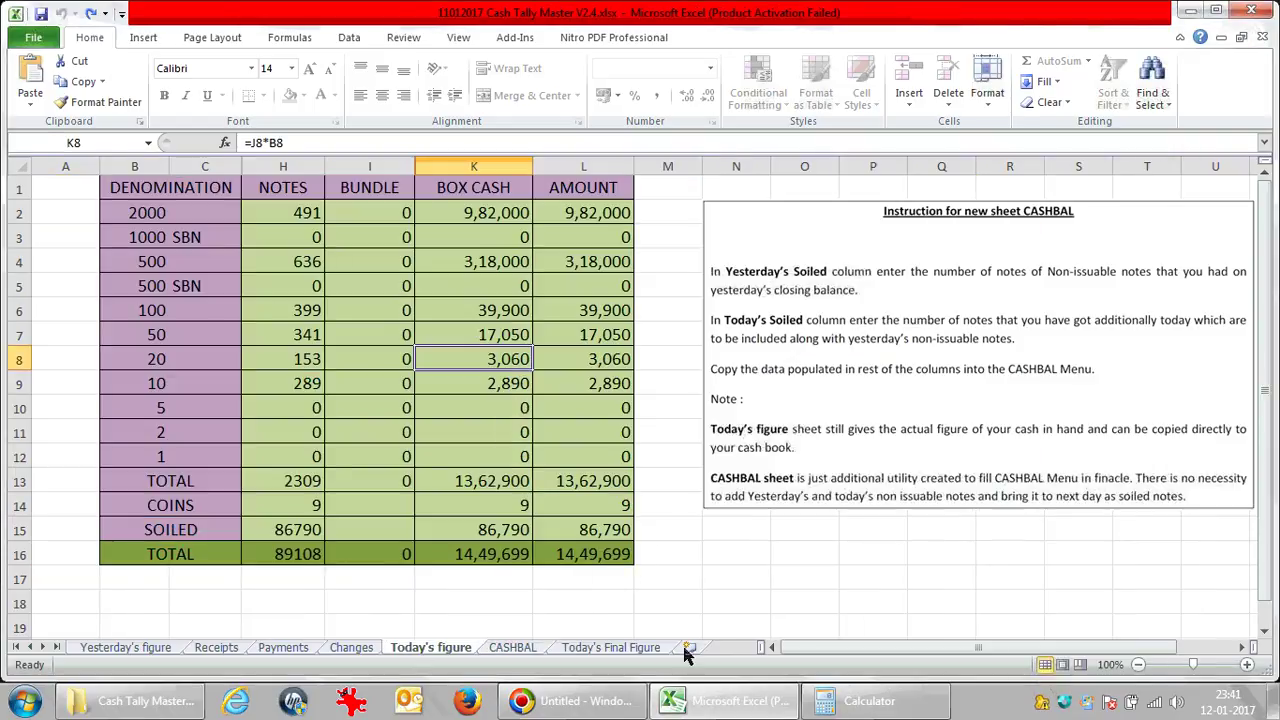
pyautogui.click(503, 650)
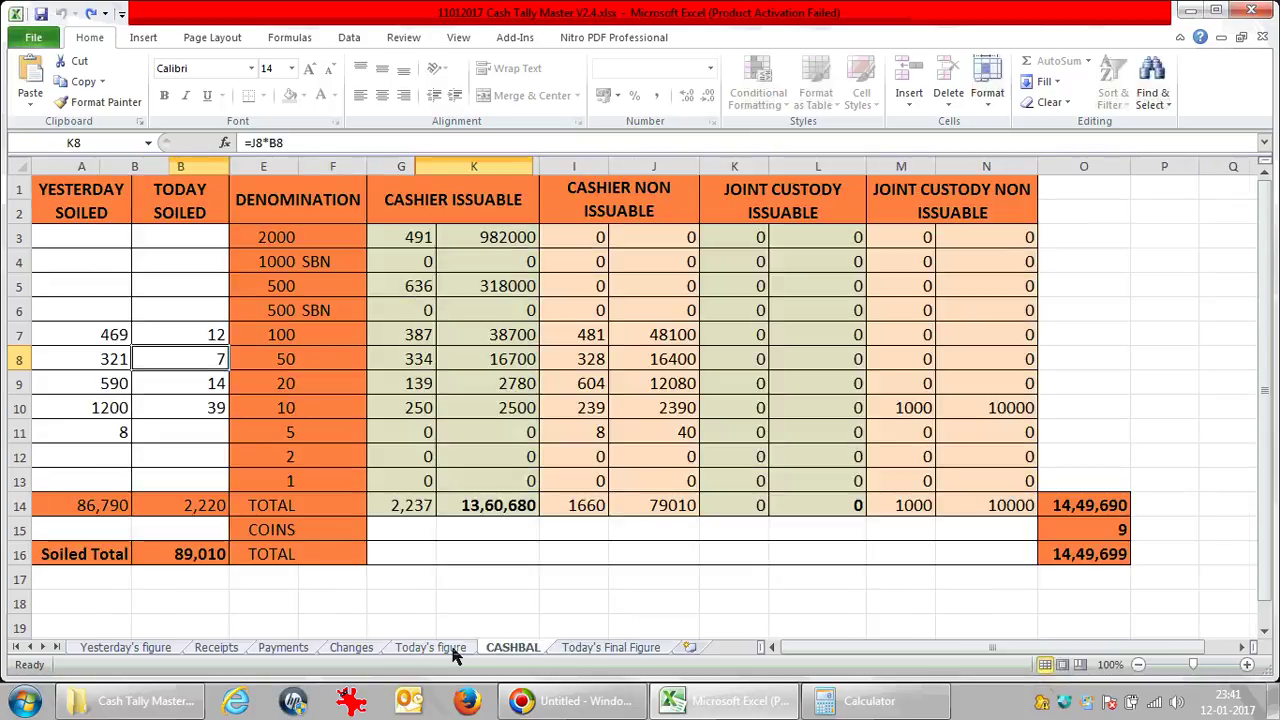
pyautogui.click(450, 645)
pyautogui.click(505, 649)
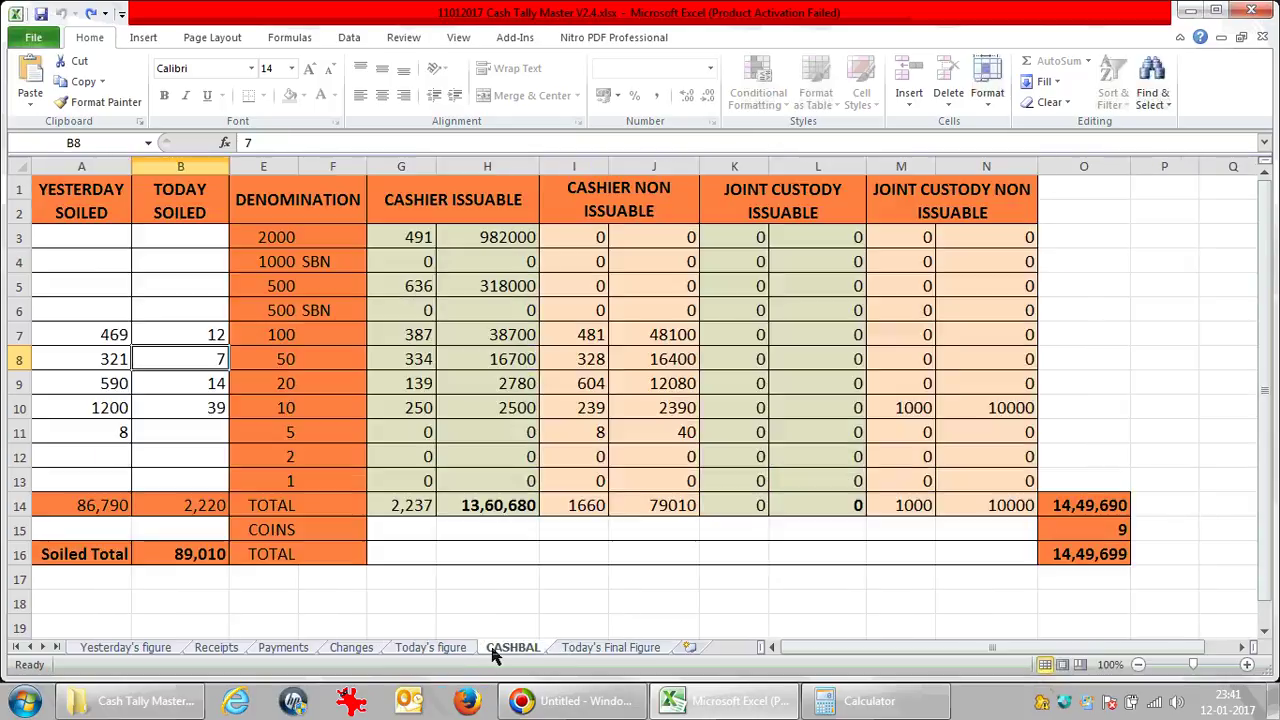
pyautogui.click(424, 645)
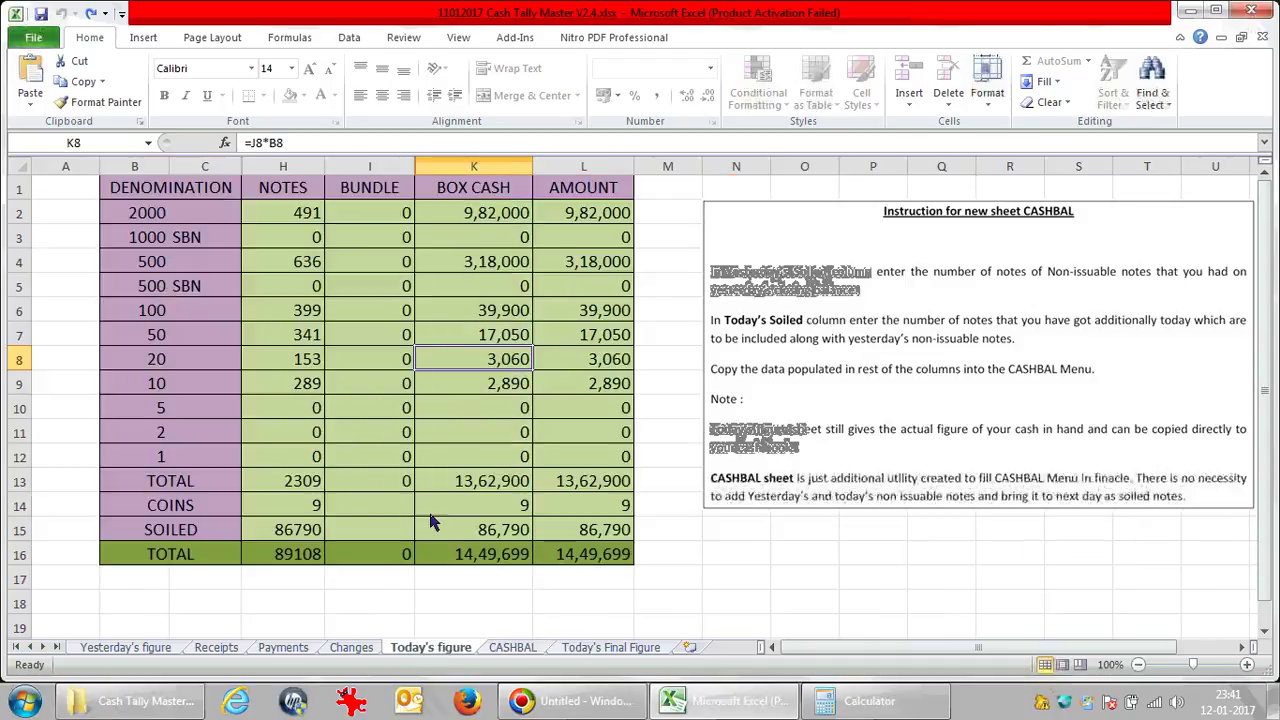
pyautogui.click(505, 647)
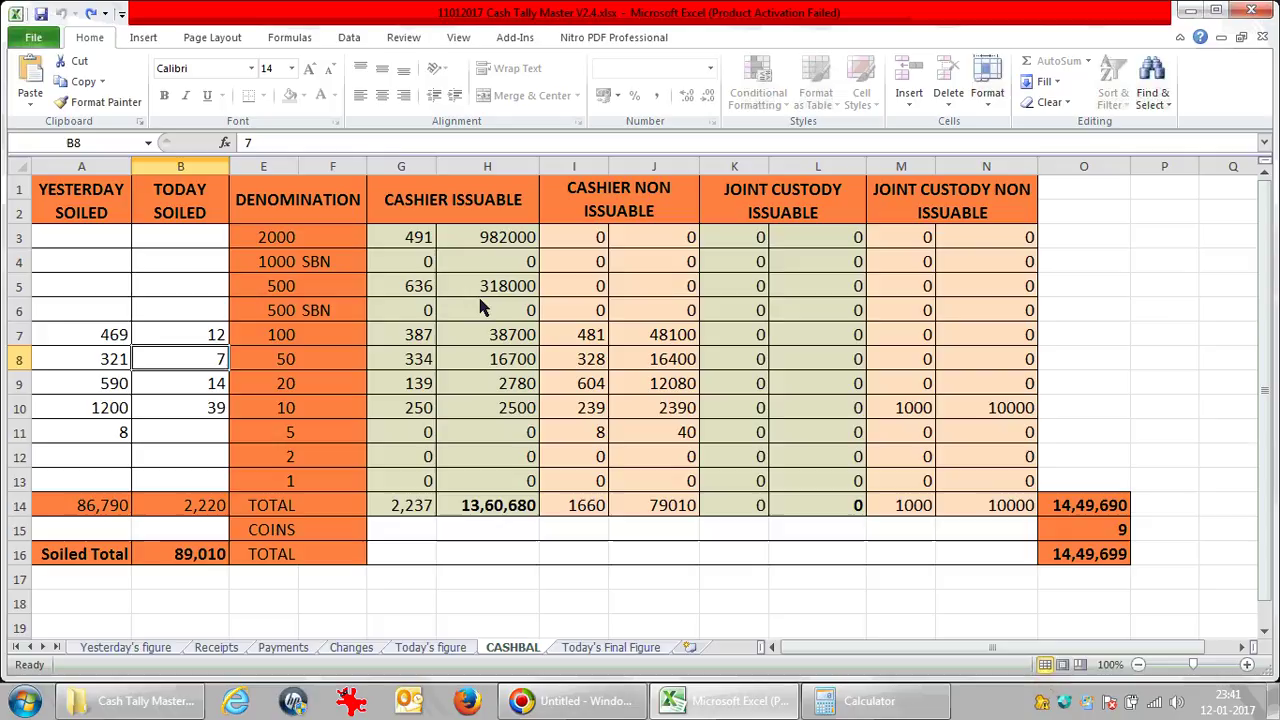
pyautogui.click(441, 648)
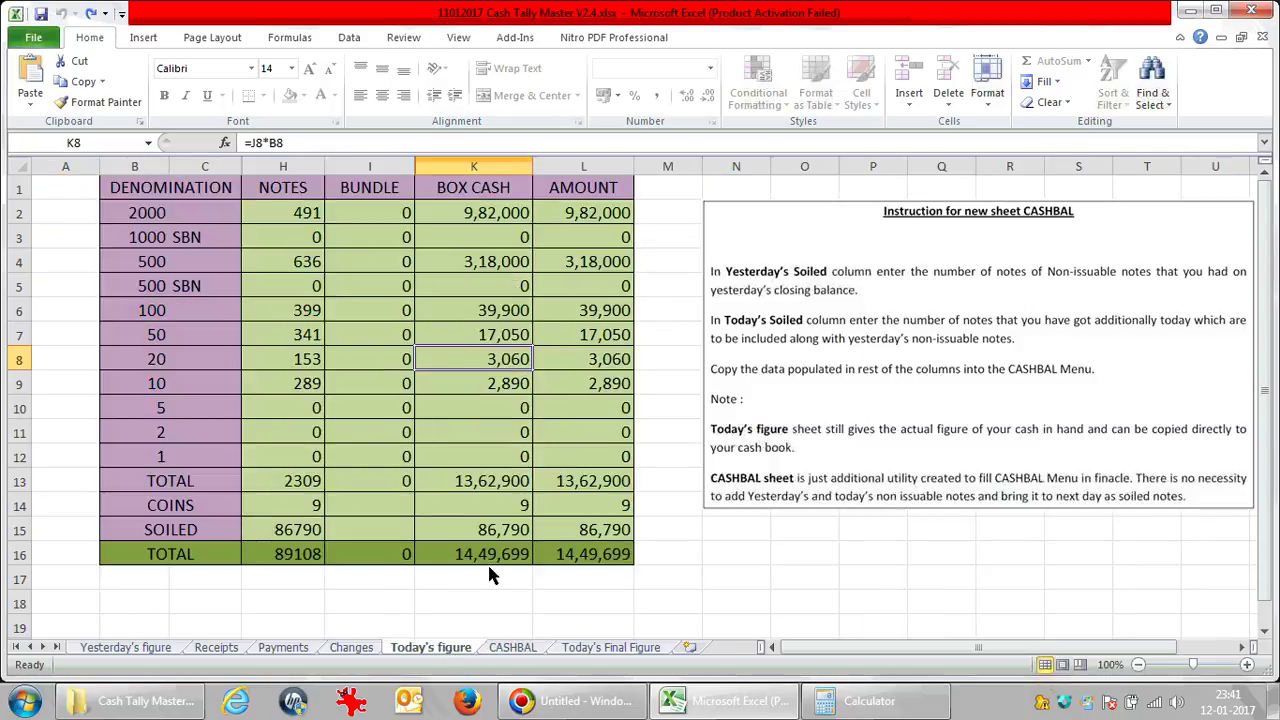
pyautogui.click(613, 650)
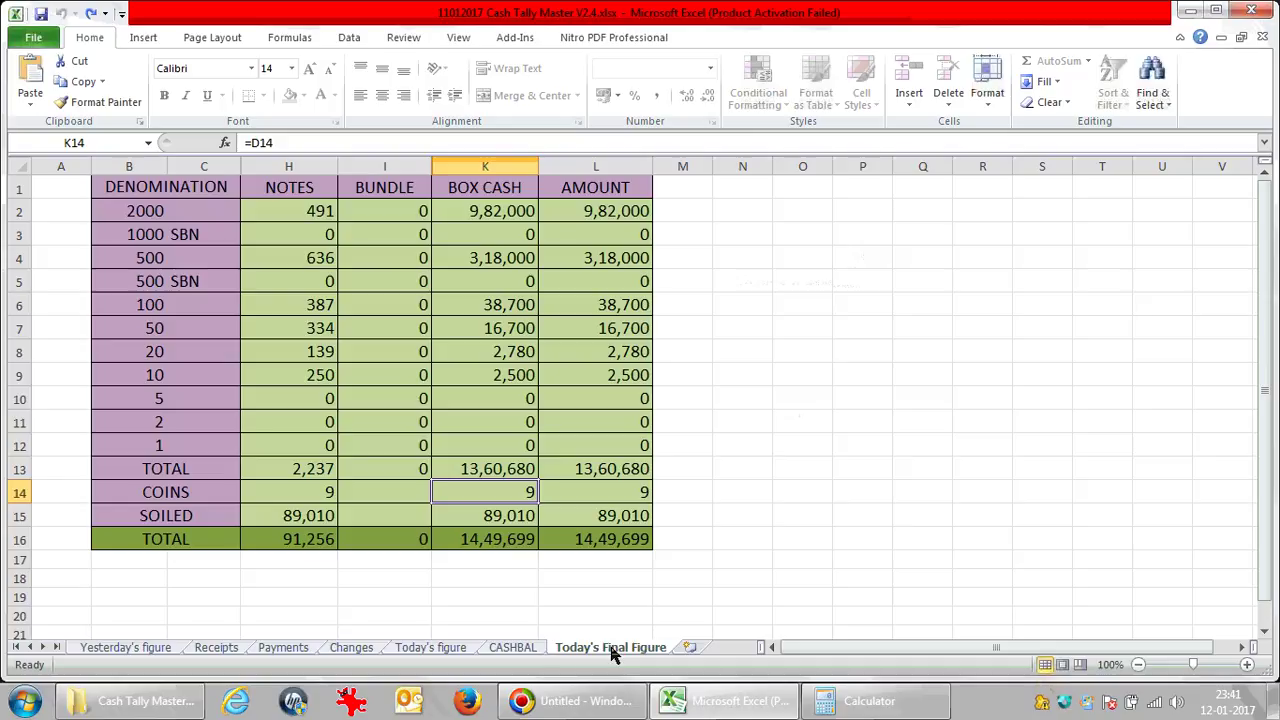
# Cross-check CASHBAL against Today's Final Figure totals, ending on Today's figure at 14,49,699
pyautogui.click(519, 650)
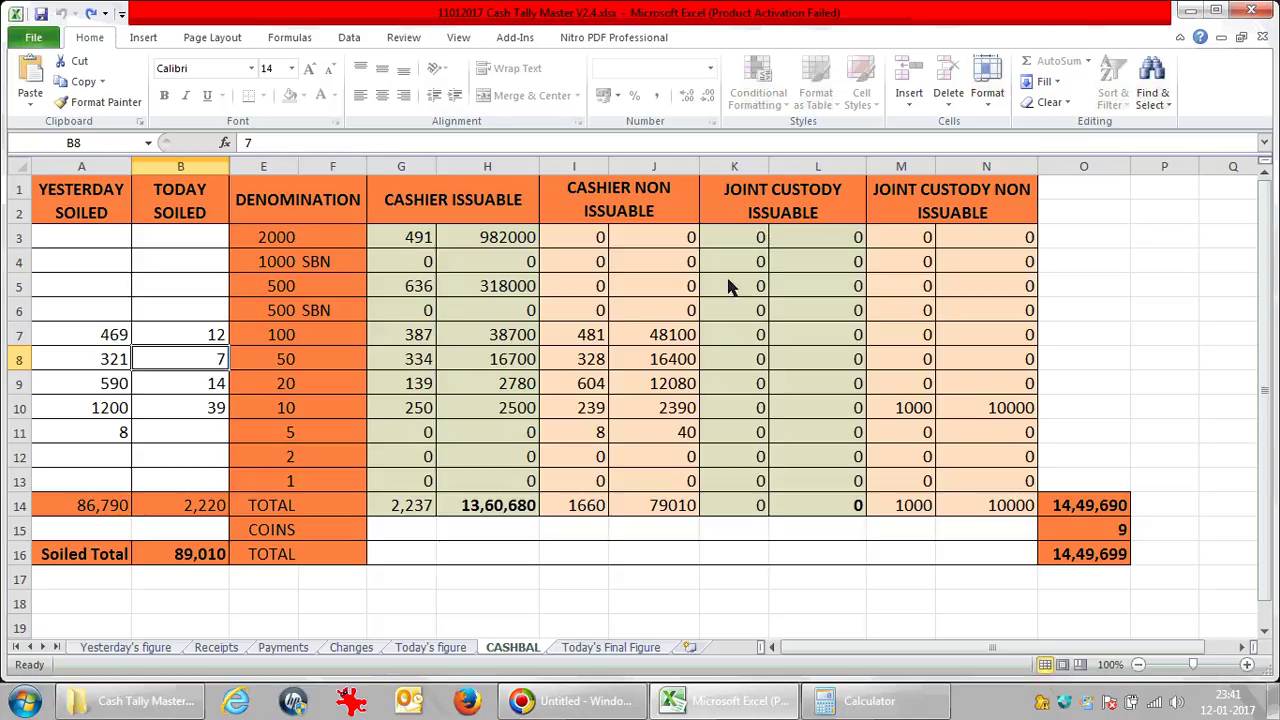
pyautogui.click(615, 648)
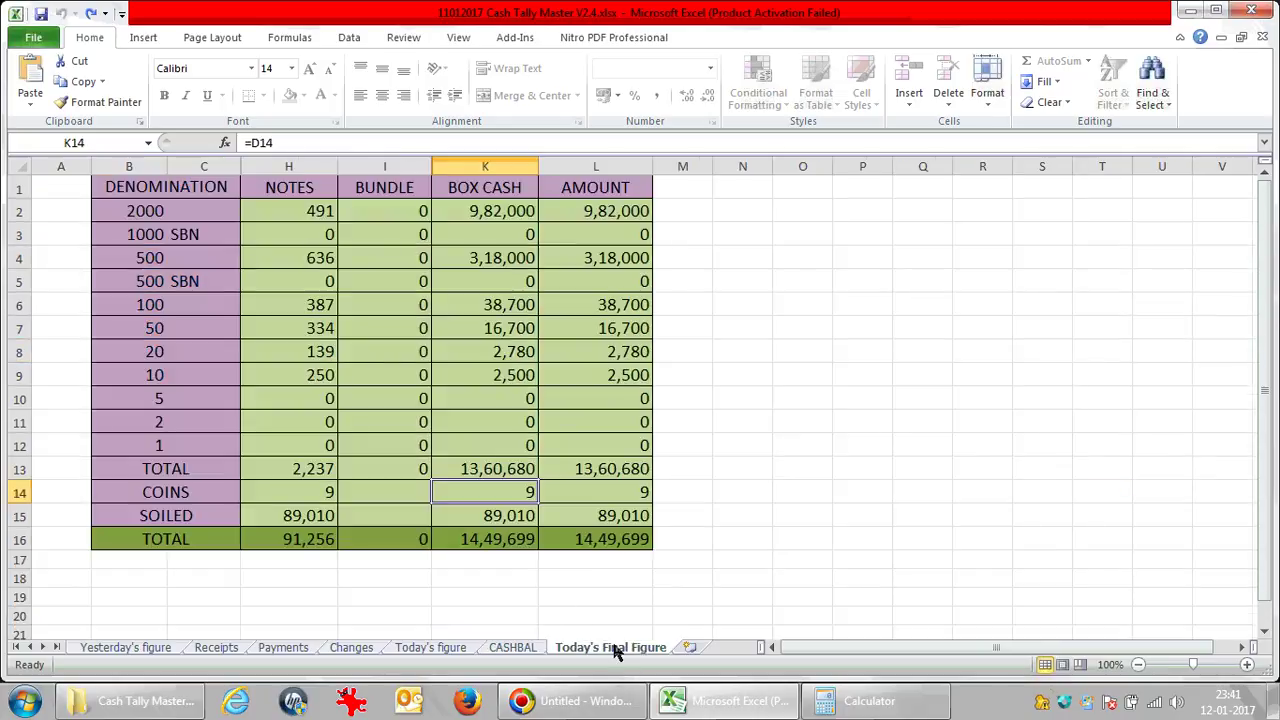
pyautogui.click(513, 648)
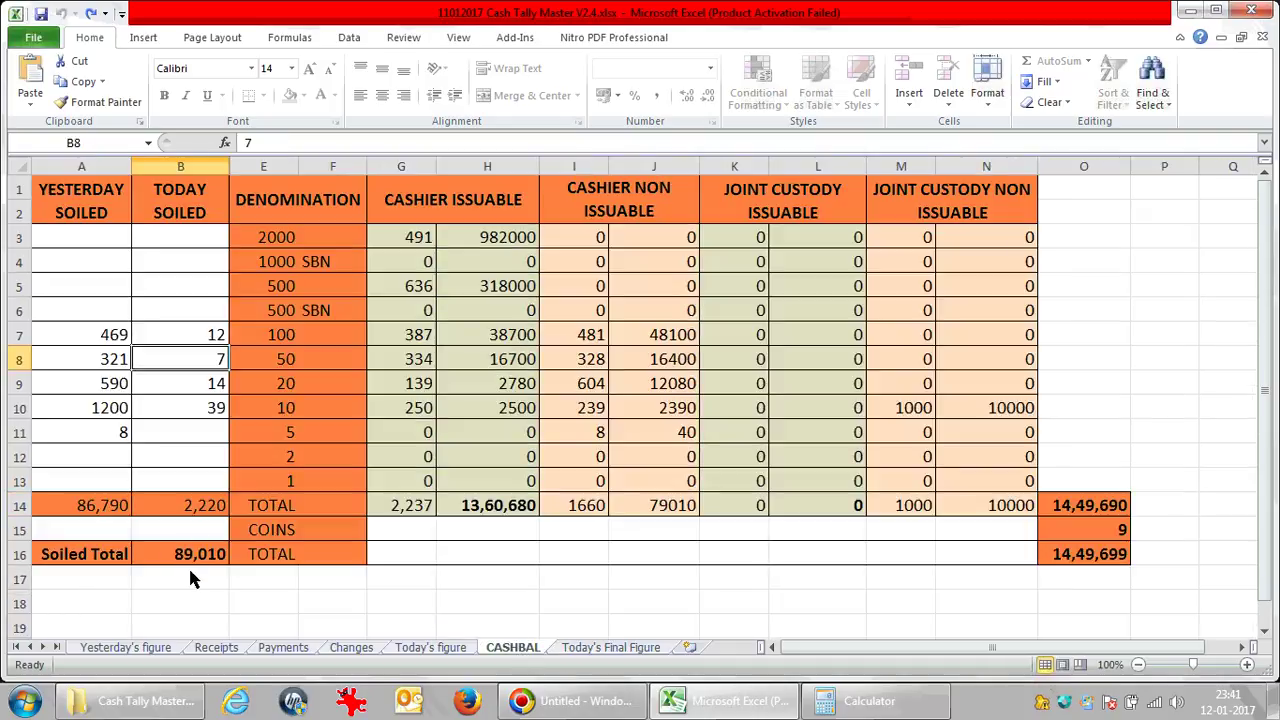
pyautogui.click(585, 648)
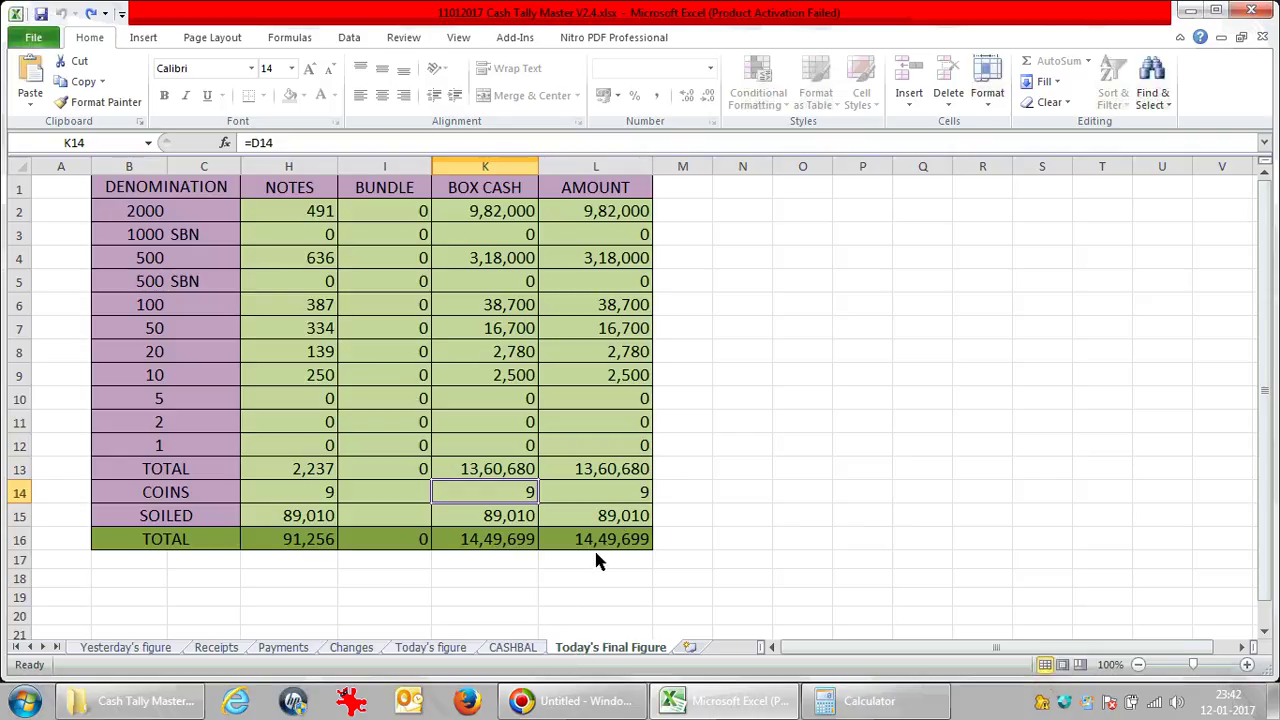
pyautogui.click(522, 648)
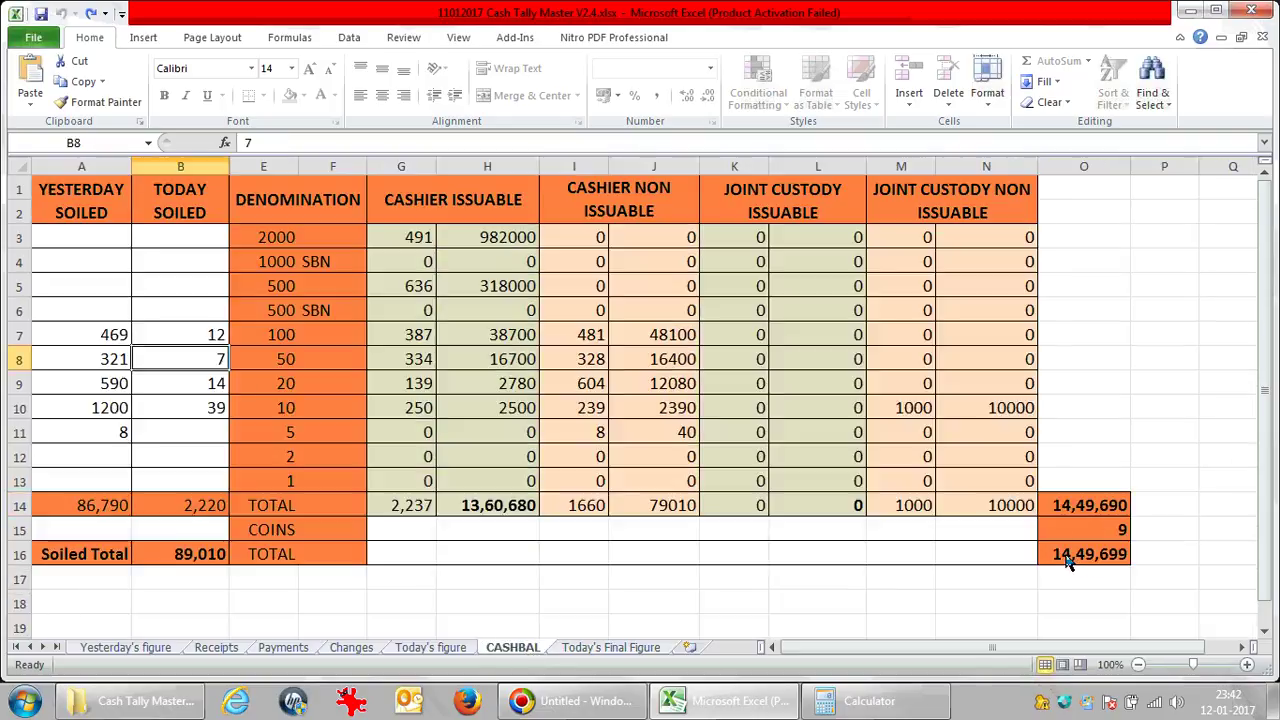
pyautogui.click(428, 648)
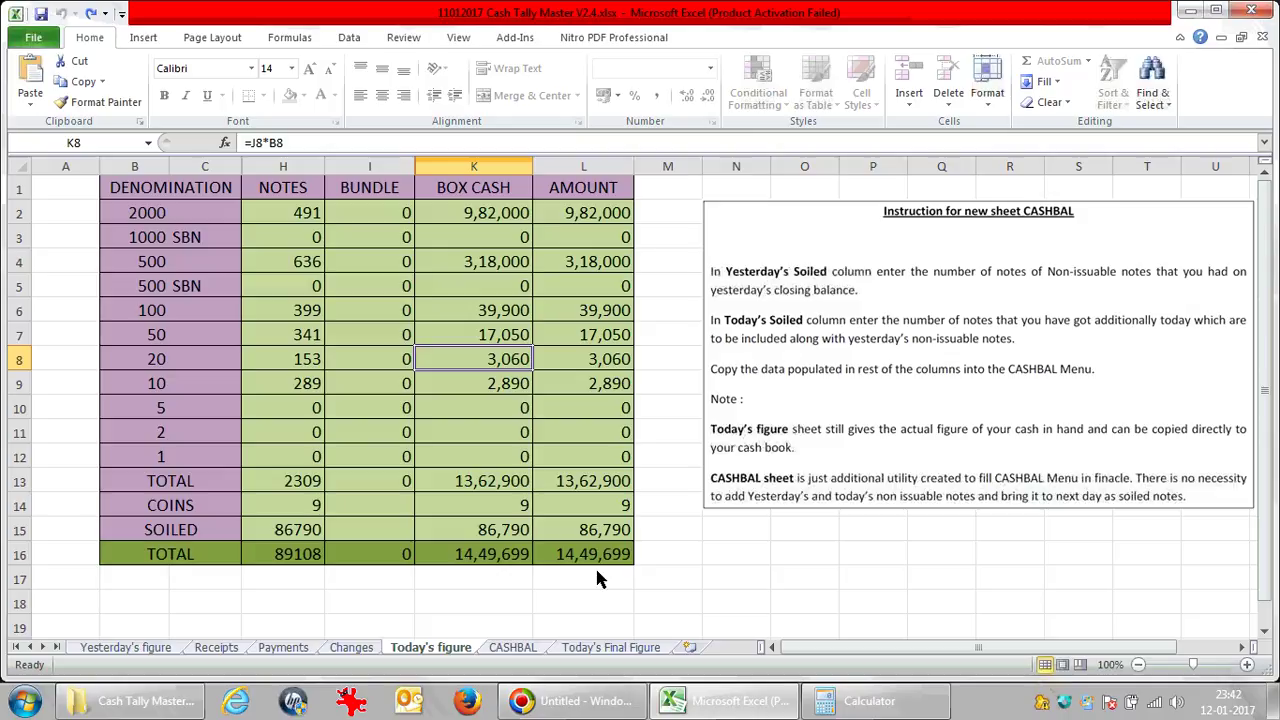
pyautogui.click(603, 648)
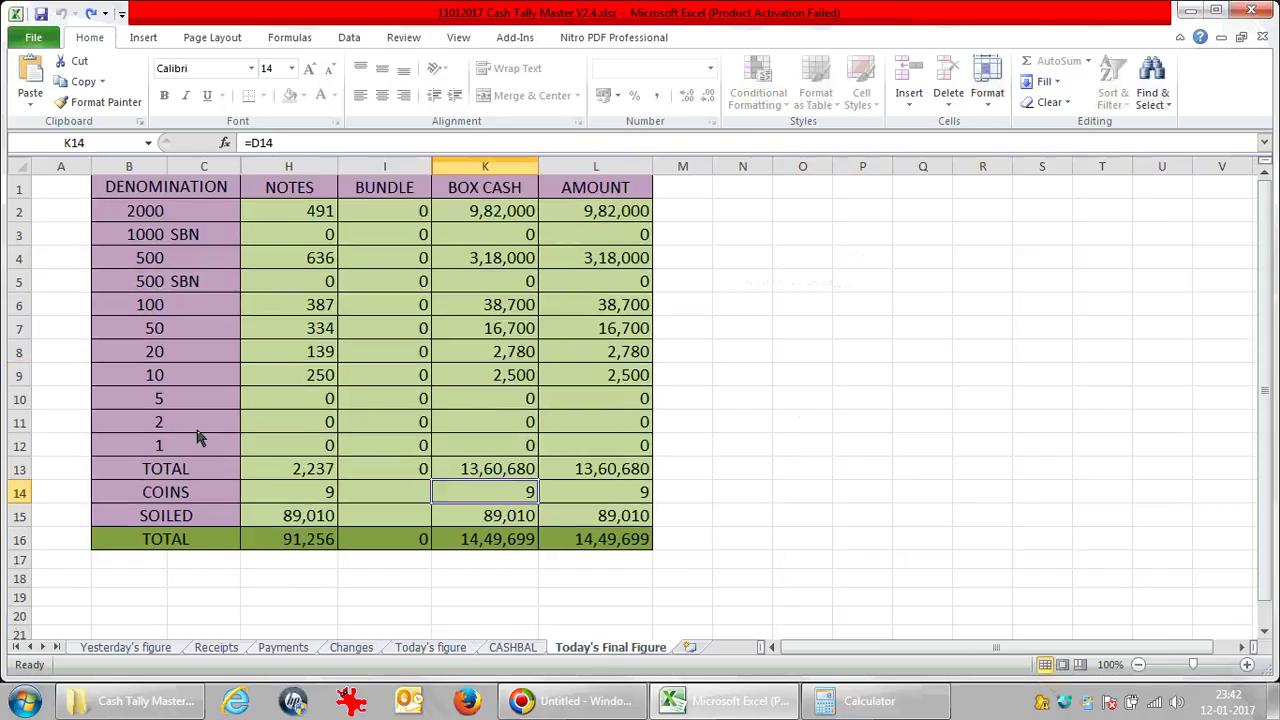
pyautogui.click(432, 648)
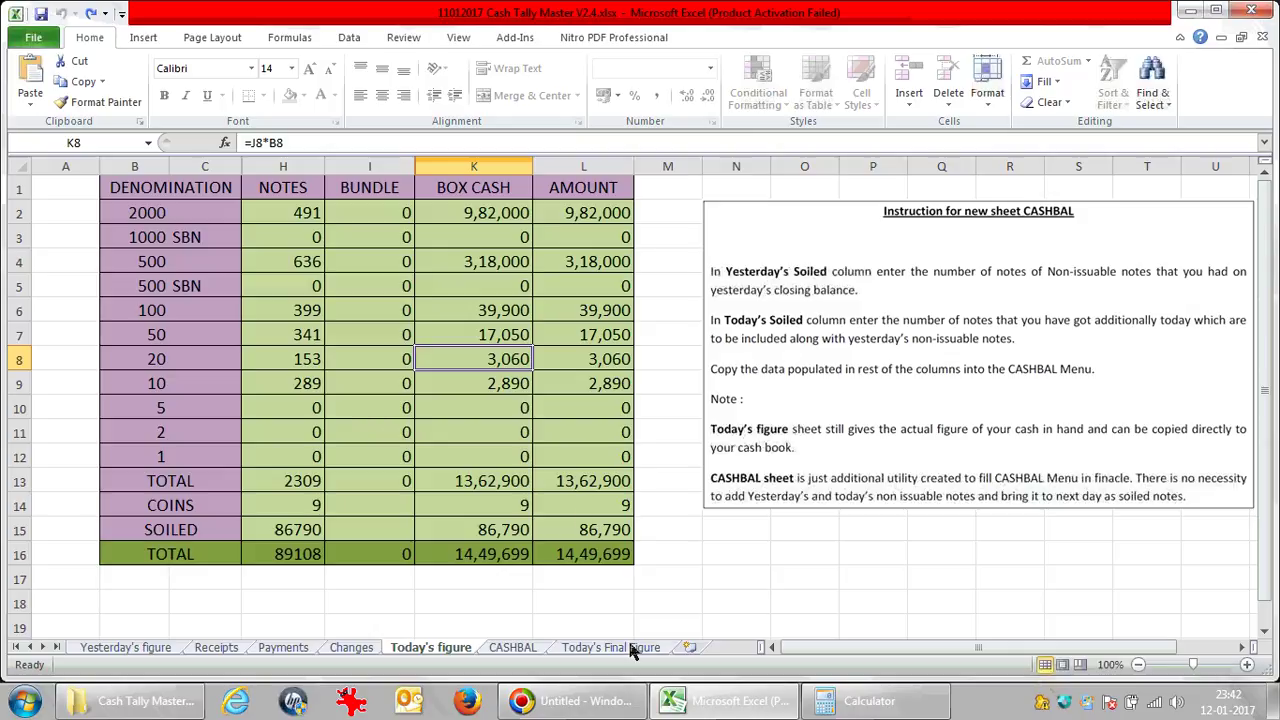
# Compare the Today's figure and Today's Final Figure totals, then select the 20-note soiled count in CASHBAL B9
pyautogui.click(605, 650)
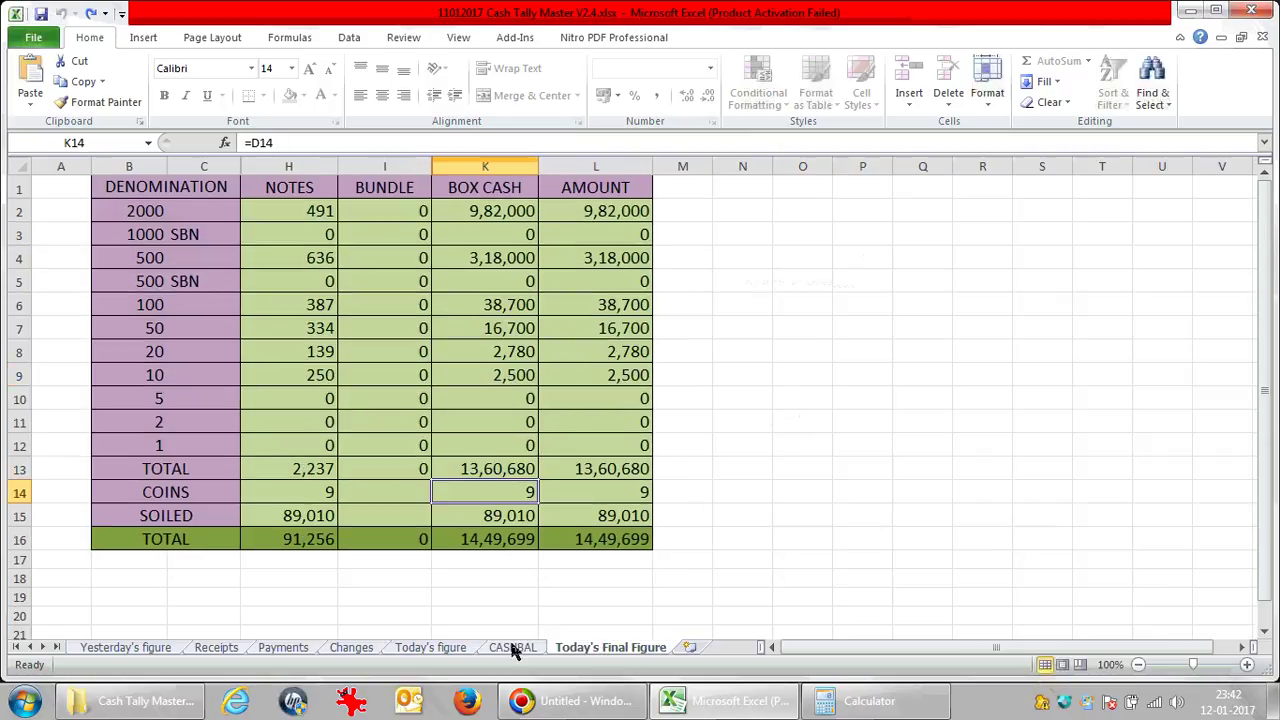
pyautogui.click(449, 650)
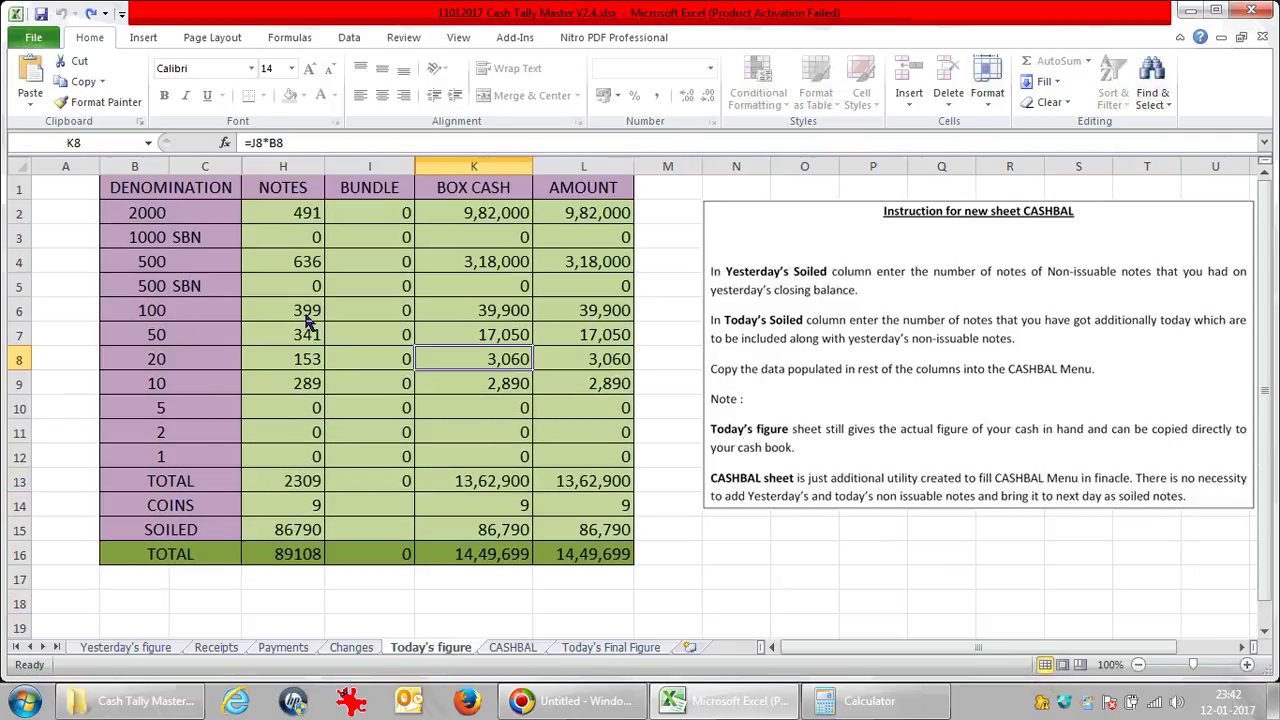
pyautogui.click(600, 648)
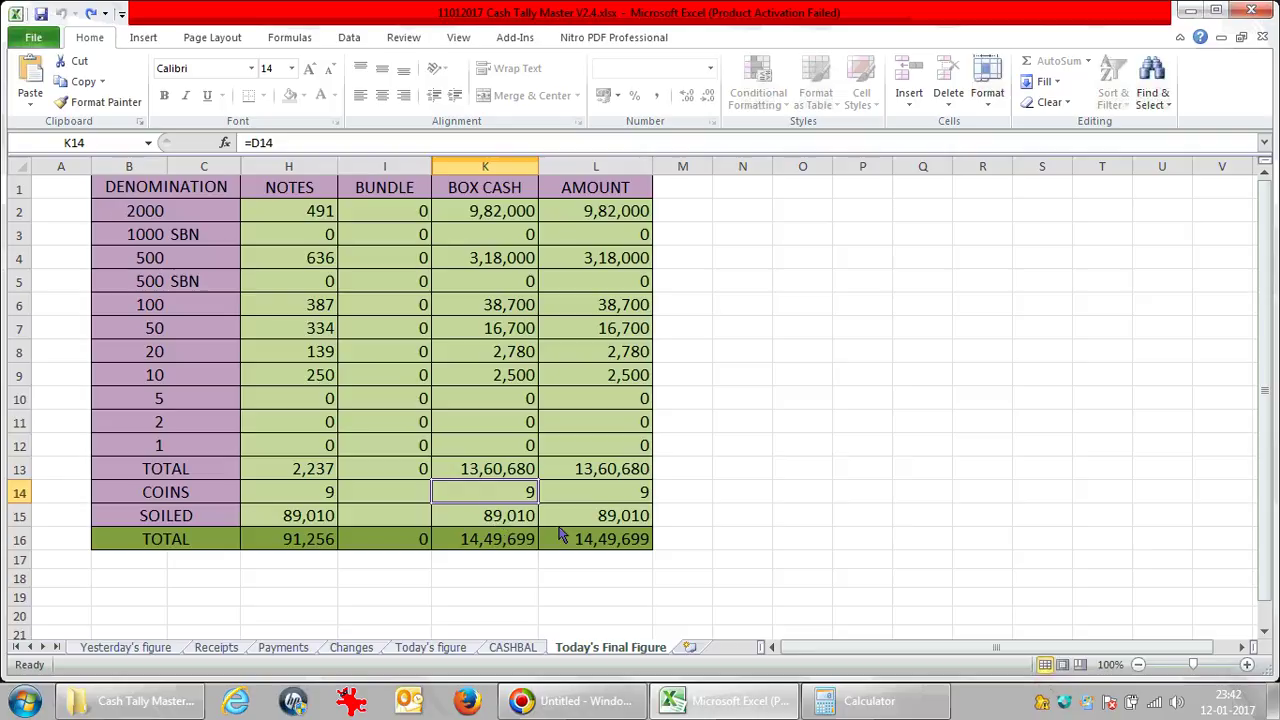
pyautogui.click(430, 648)
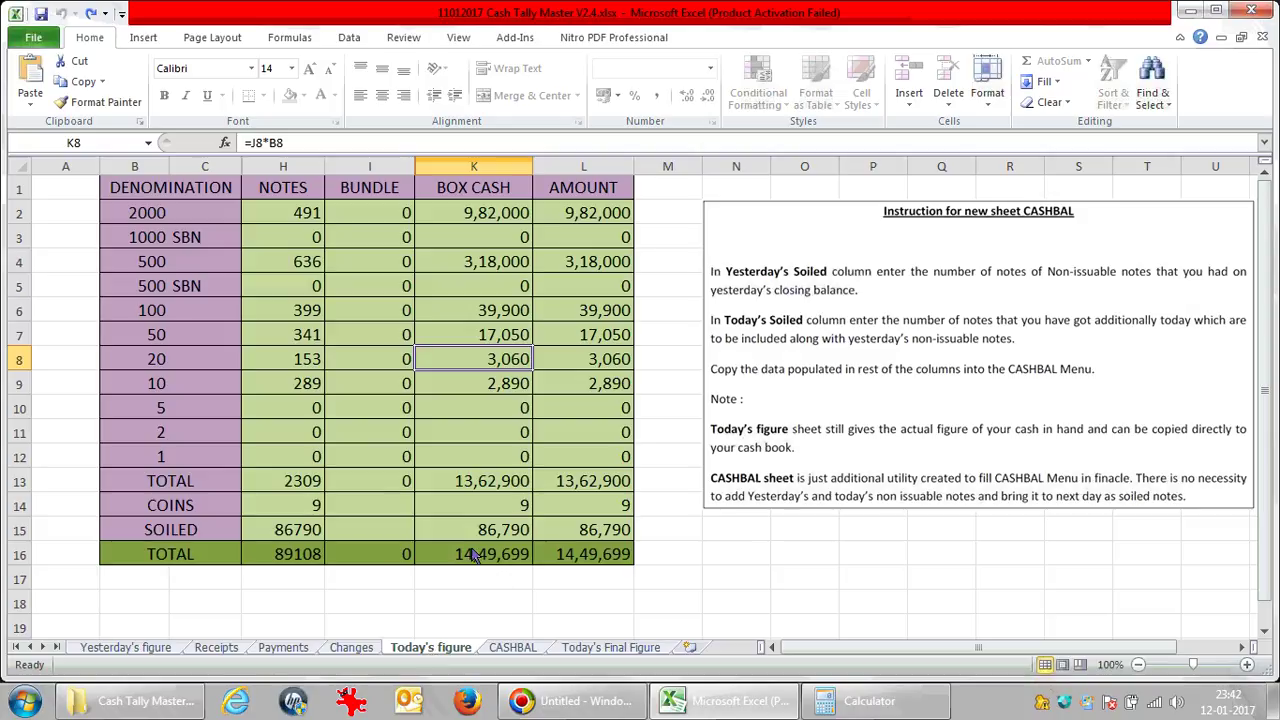
pyautogui.click(513, 648)
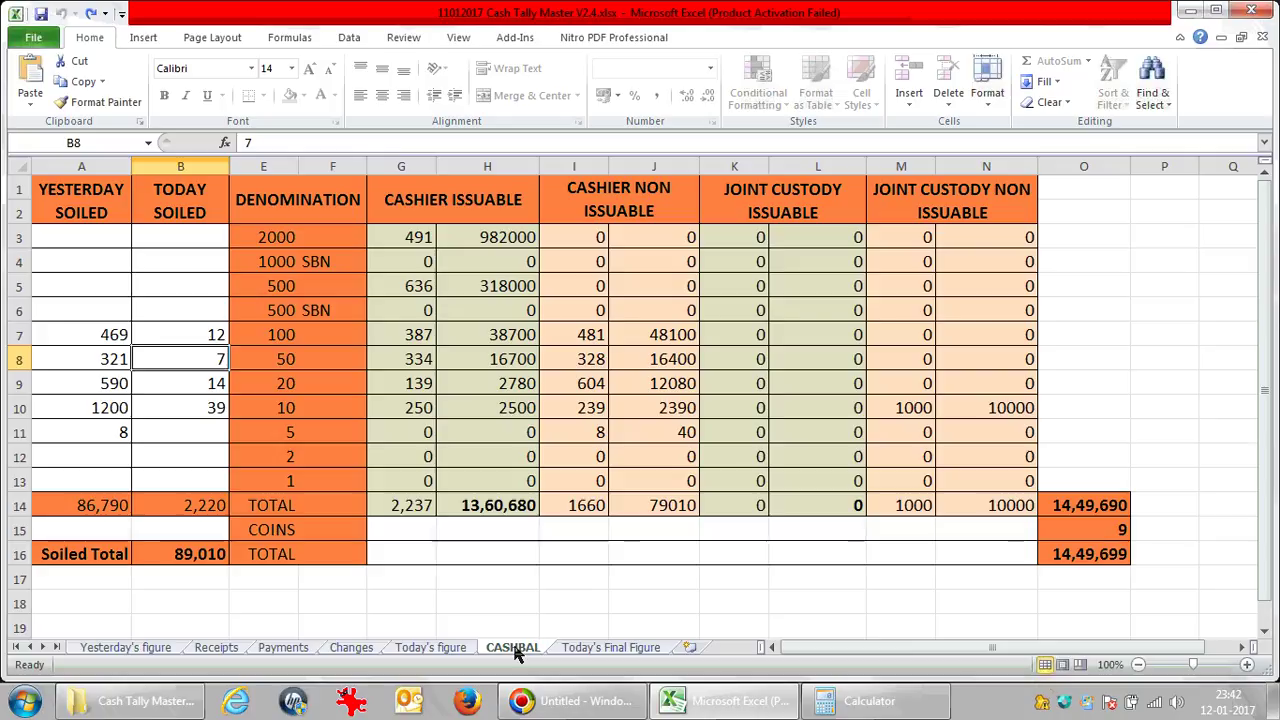
pyautogui.click(166, 390)
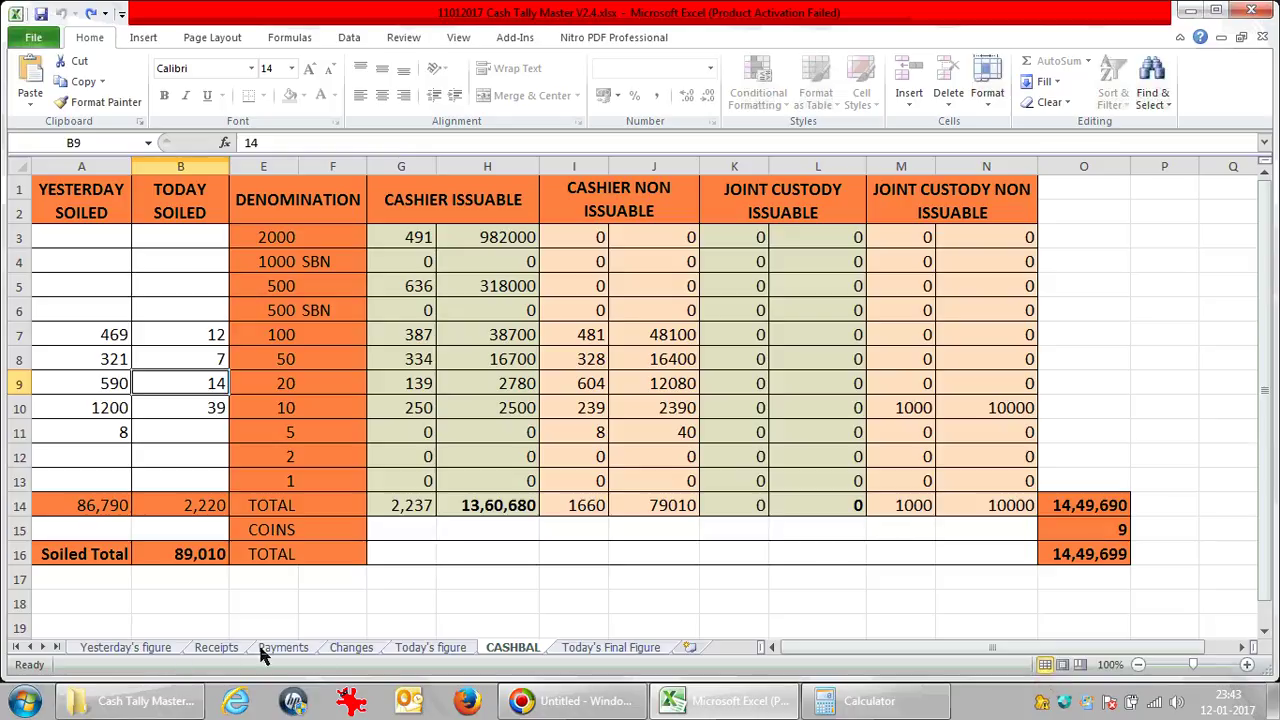
# On Receipts row 28, enter a test bundle of 1000 notes of 100 and 2000 notes of 50
pyautogui.click(216, 648)
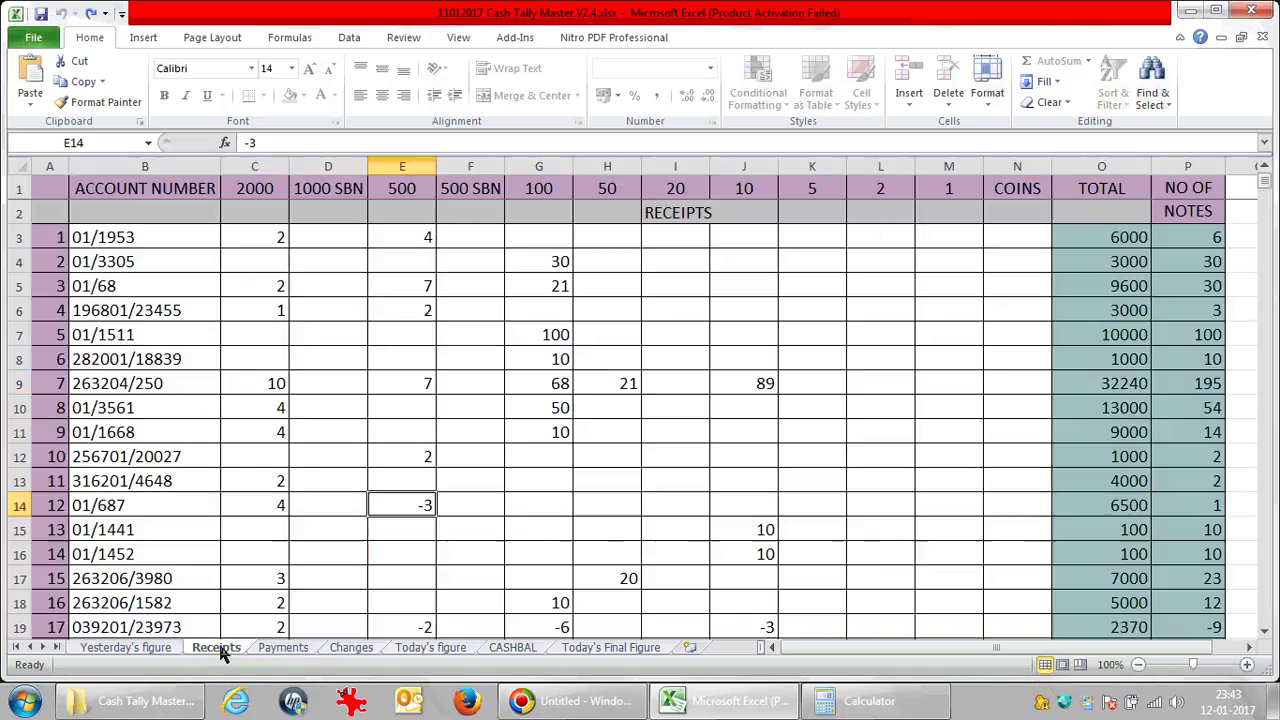
pyautogui.scroll(-1, 420, 515)
pyautogui.scroll(-4, 420, 515)
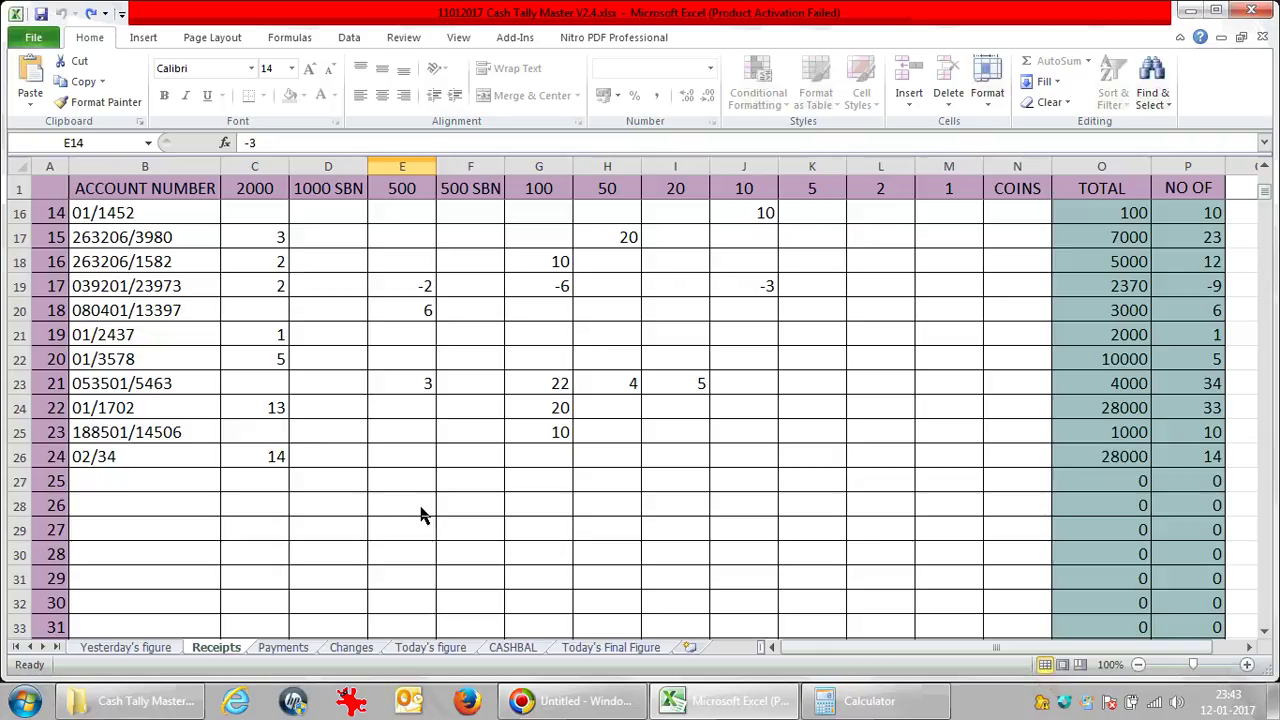
pyautogui.click(463, 510)
pyautogui.click(553, 510)
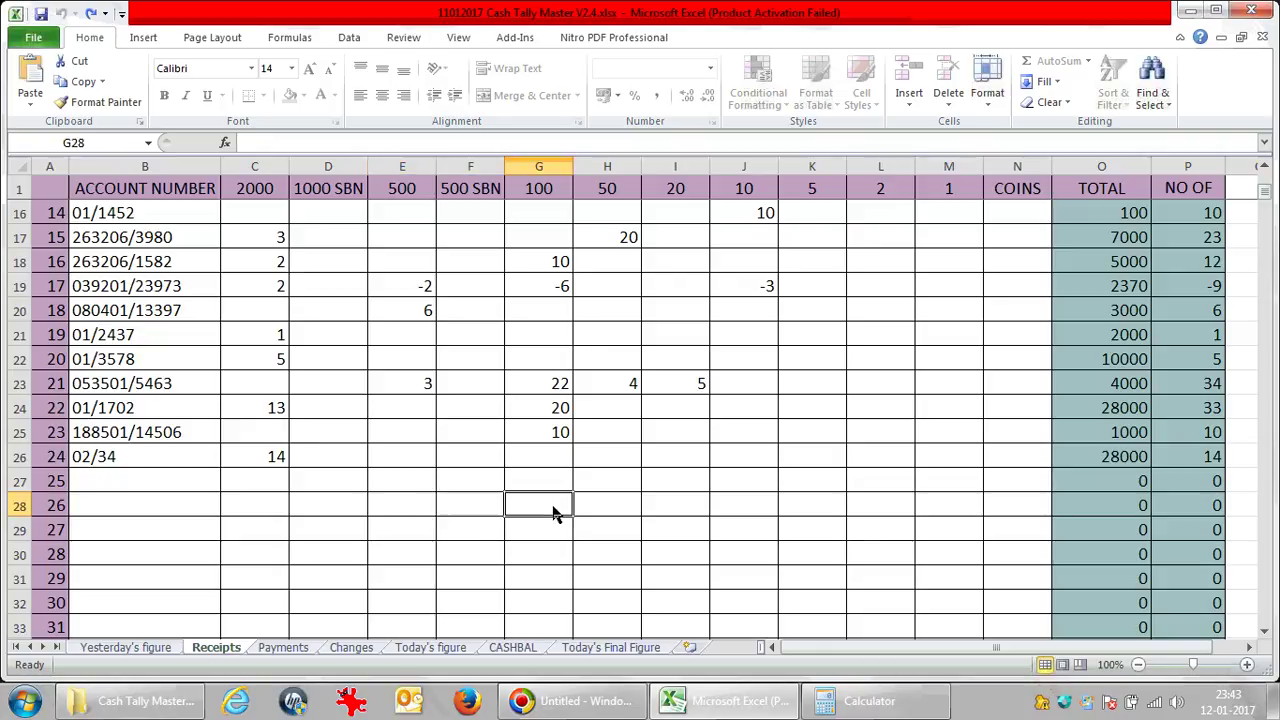
pyautogui.write('1')
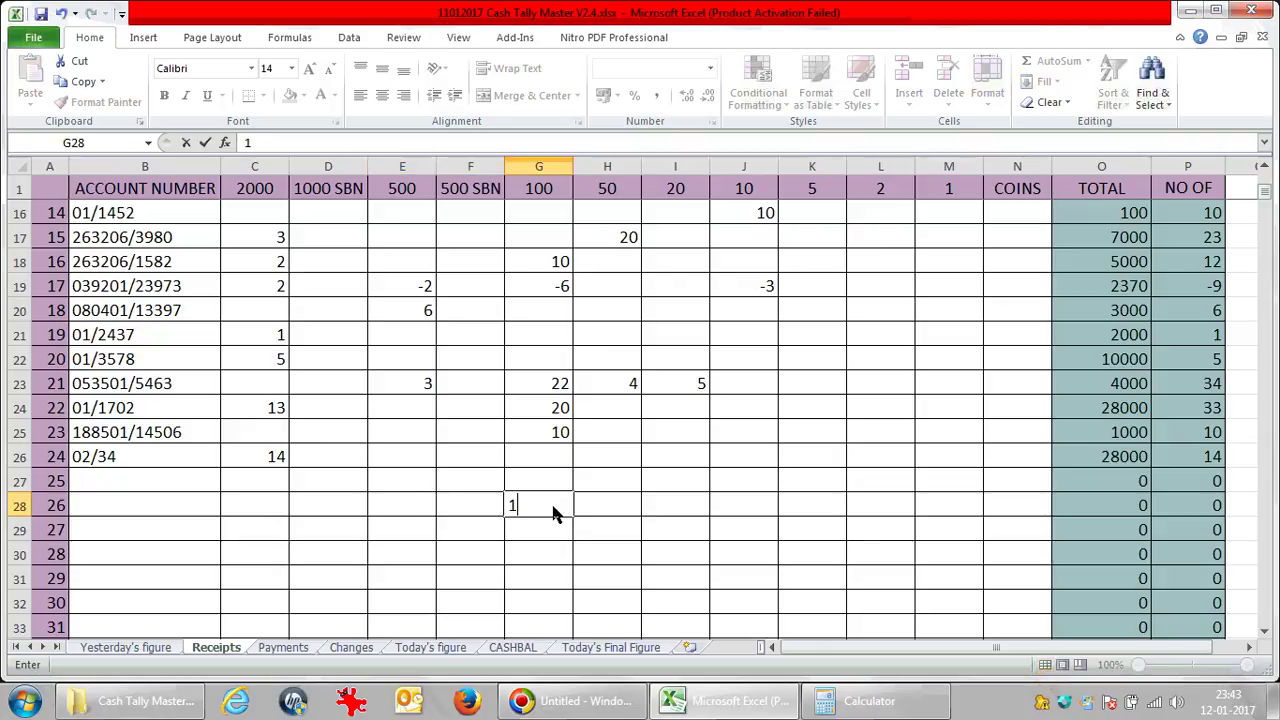
pyautogui.write('000')
pyautogui.press('Tab')
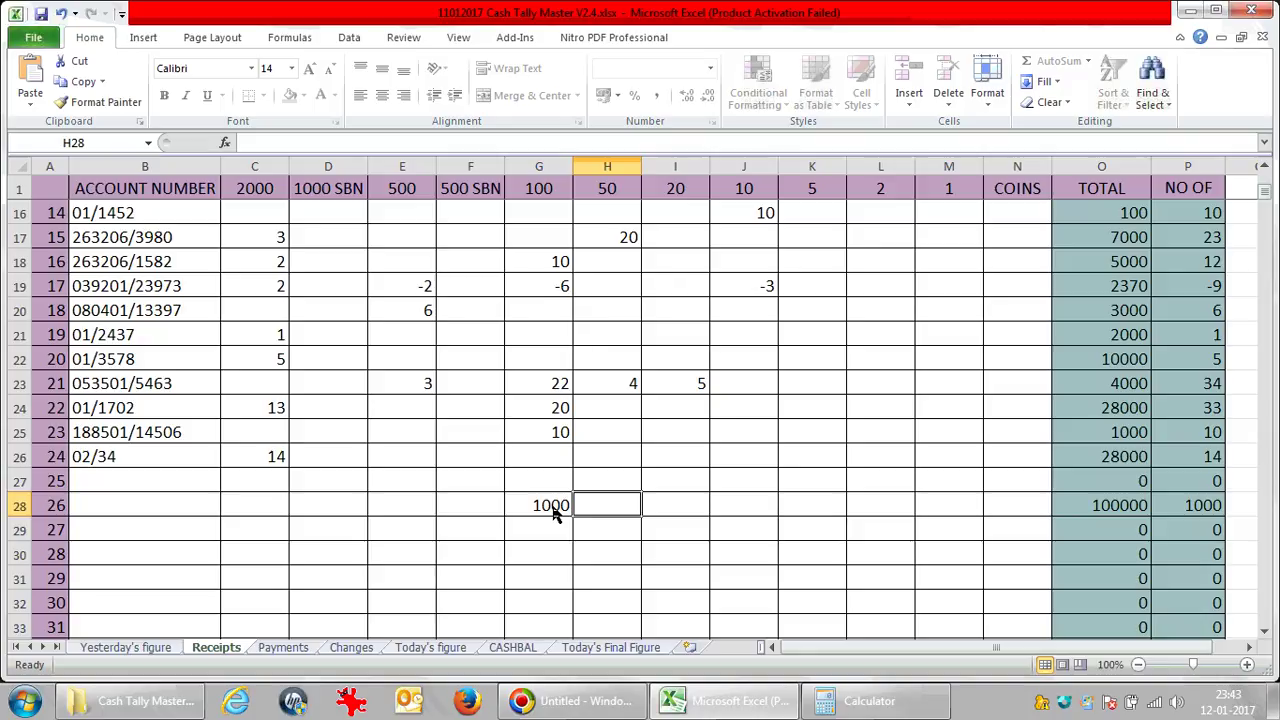
pyautogui.write('2000')
pyautogui.press('Tab')
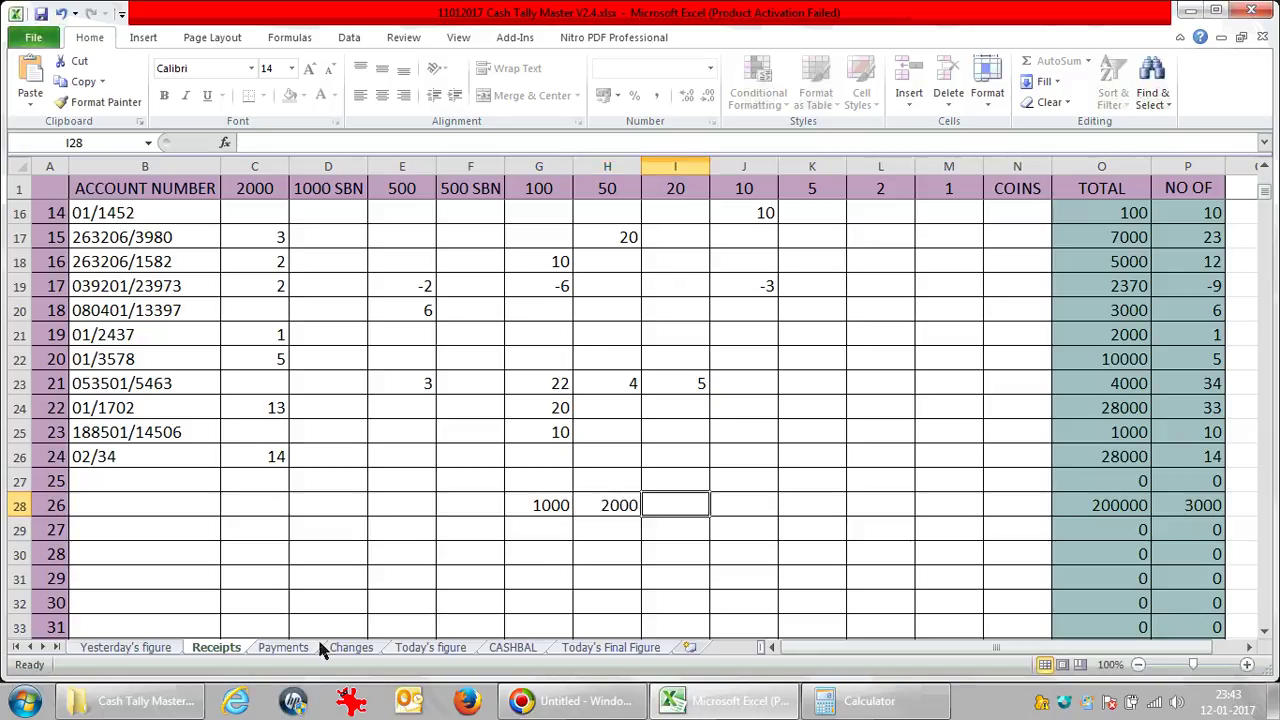
pyautogui.click(438, 647)
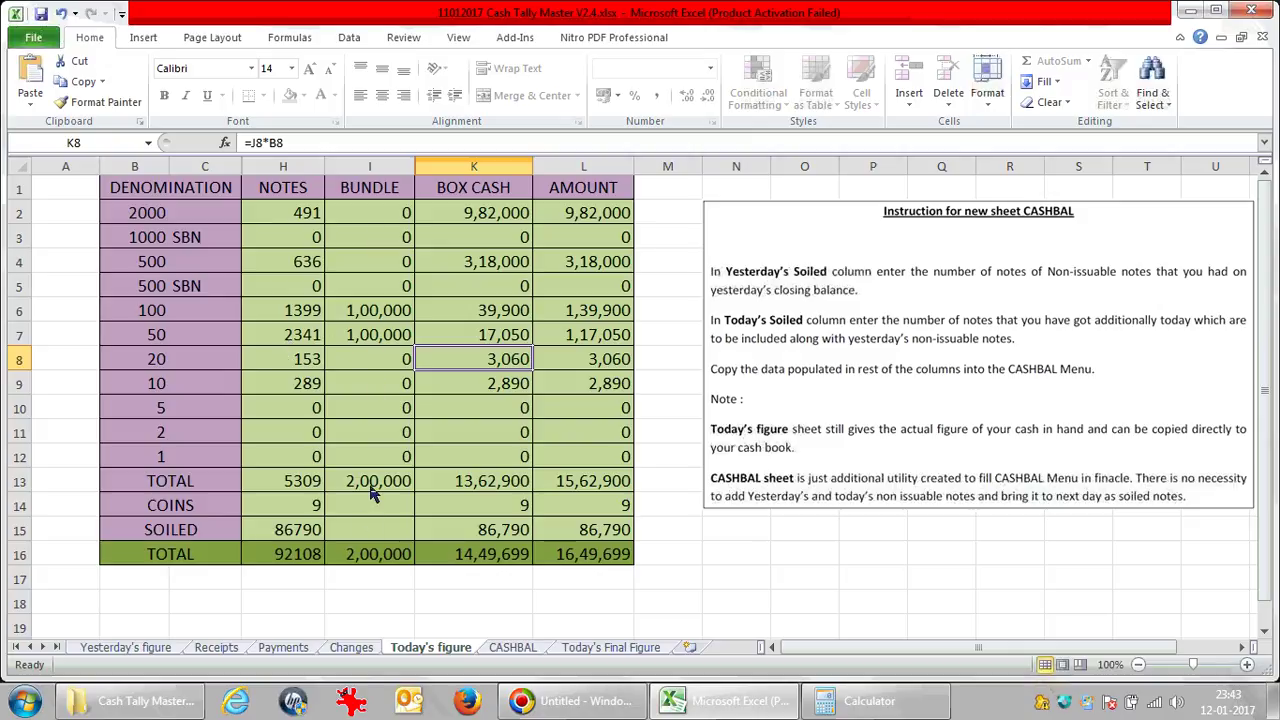
# Confirm the CASHBAL and Today's Final Figure sheets show the raised 16,49,699 grand total
pyautogui.click(519, 652)
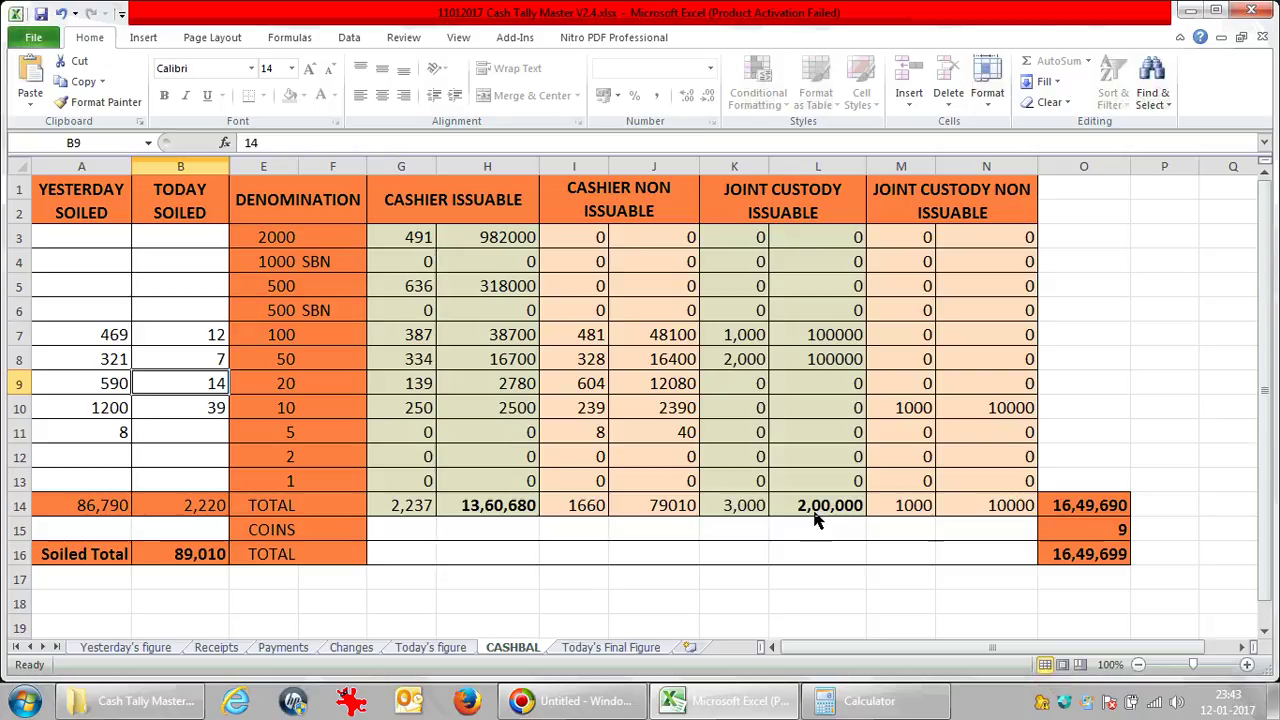
pyautogui.click(612, 648)
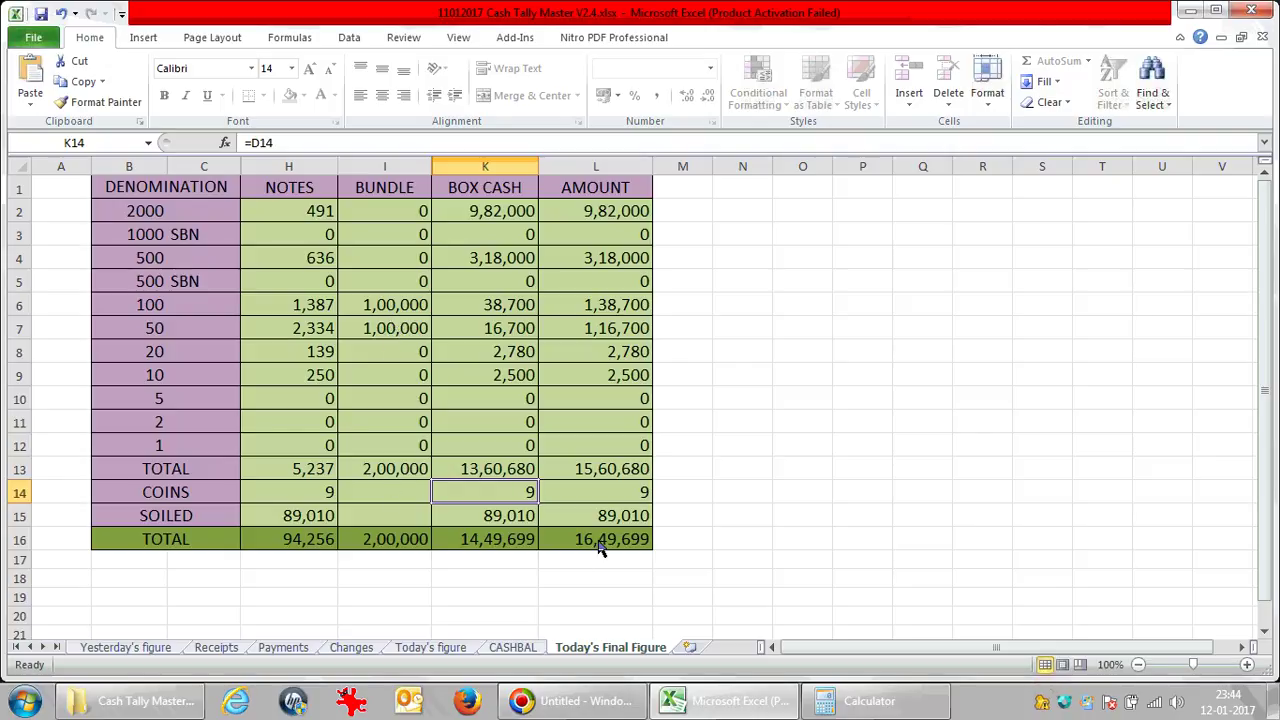
pyautogui.click(516, 648)
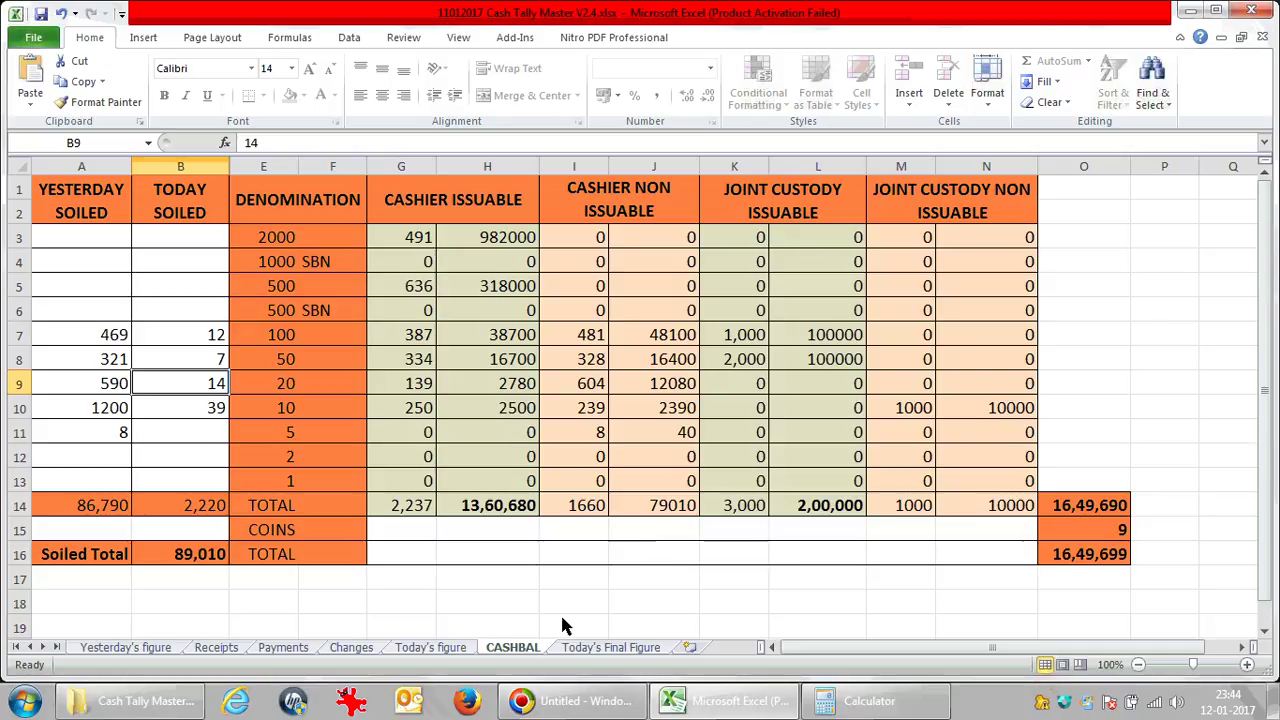
# Clear the test entry in Receipts cells F28 through I28
pyautogui.click(216, 648)
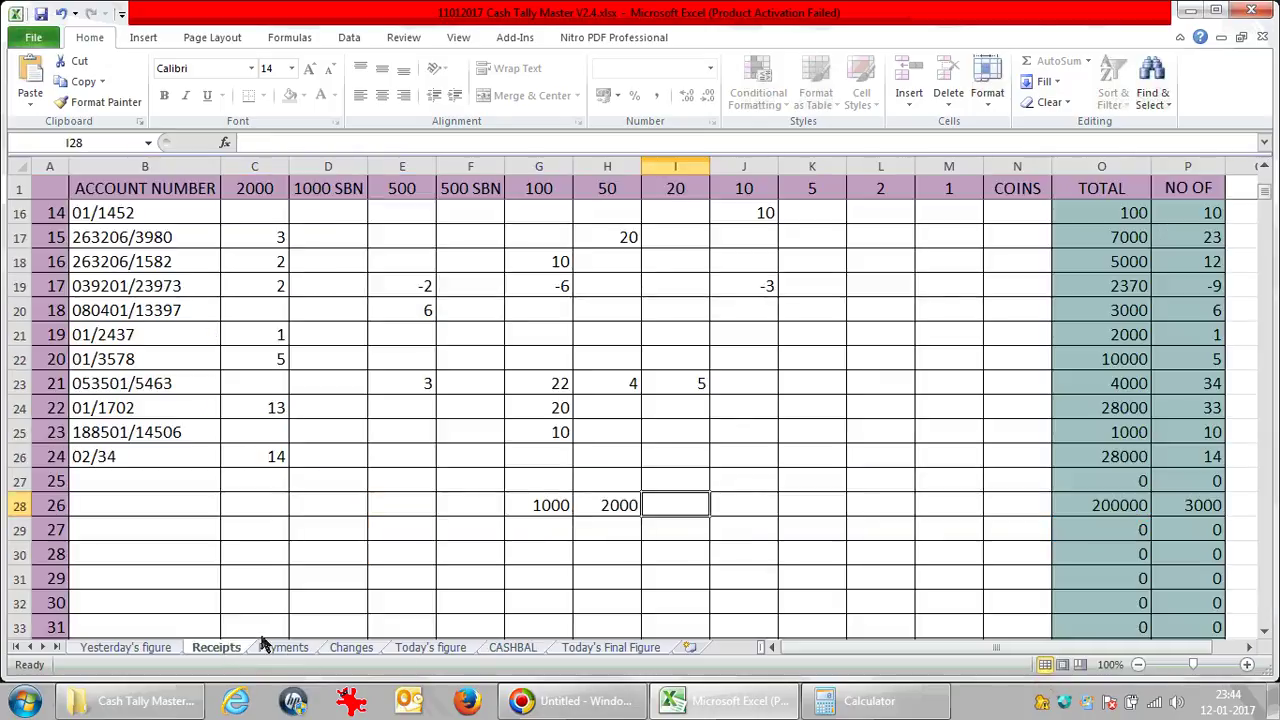
pyautogui.click(488, 530)
pyautogui.click(475, 507)
pyautogui.moveTo(475, 507); pyautogui.dragTo(663, 500)
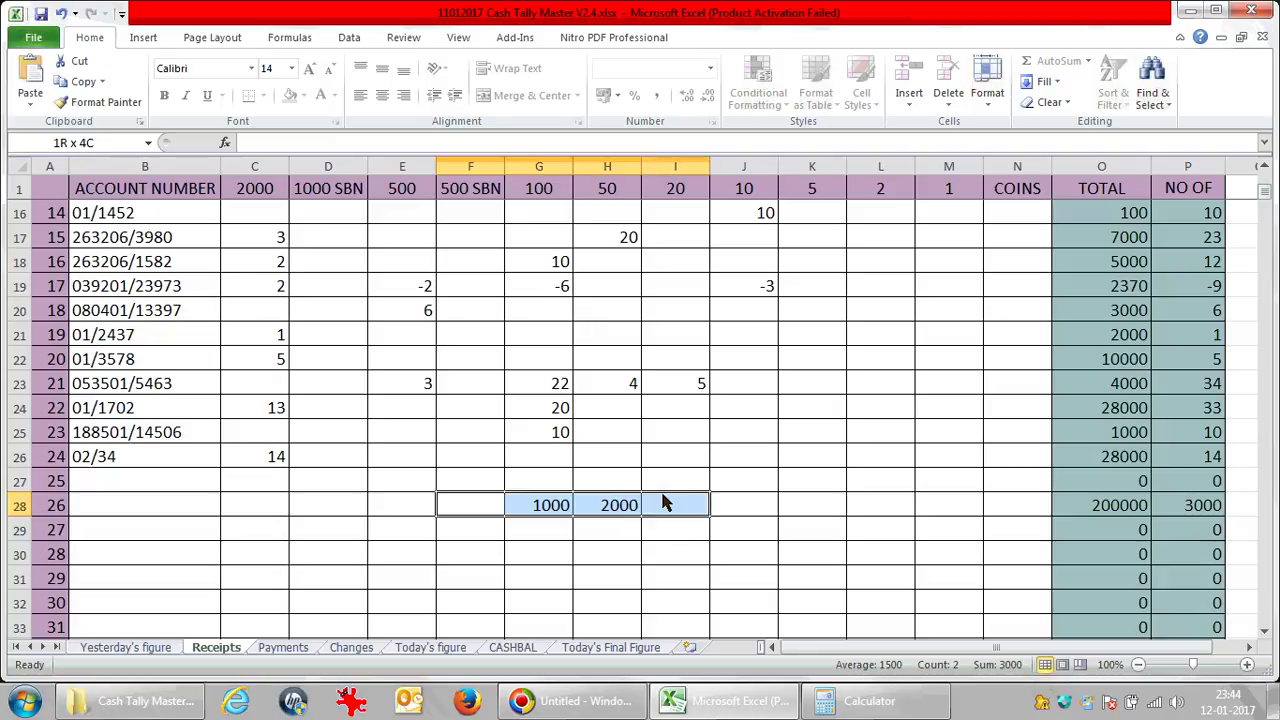
pyautogui.press('Delete')
pyautogui.click(524, 542)
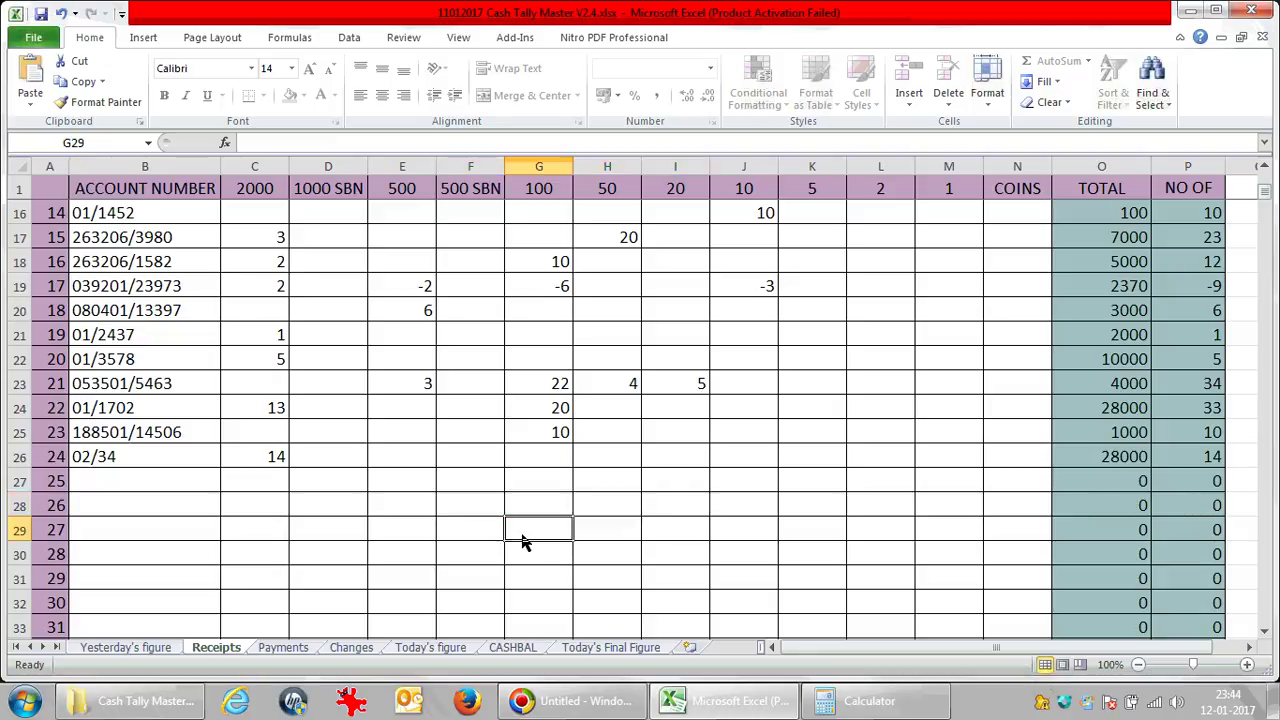
# Verify the summary sheets are back to 14,49,699, finishing on the Yesterday's figure sheet
pyautogui.click(512, 648)
pyautogui.click(583, 652)
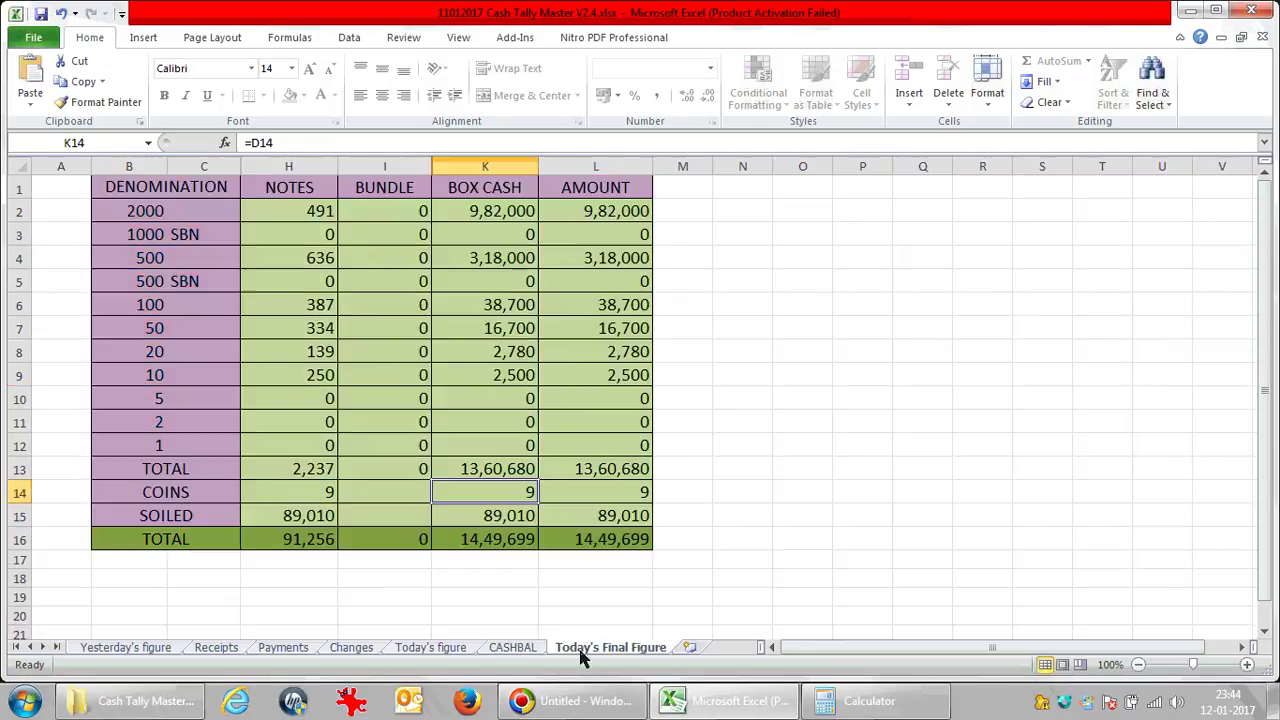
pyautogui.click(516, 652)
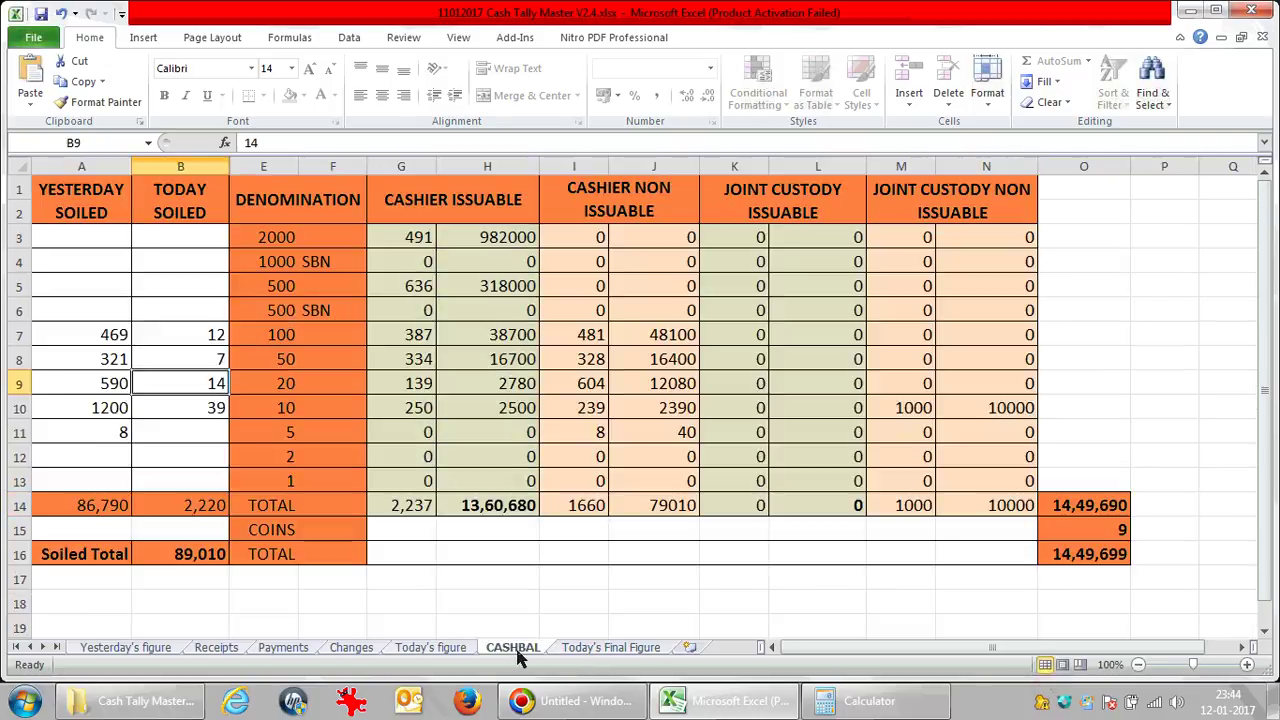
pyautogui.click(443, 650)
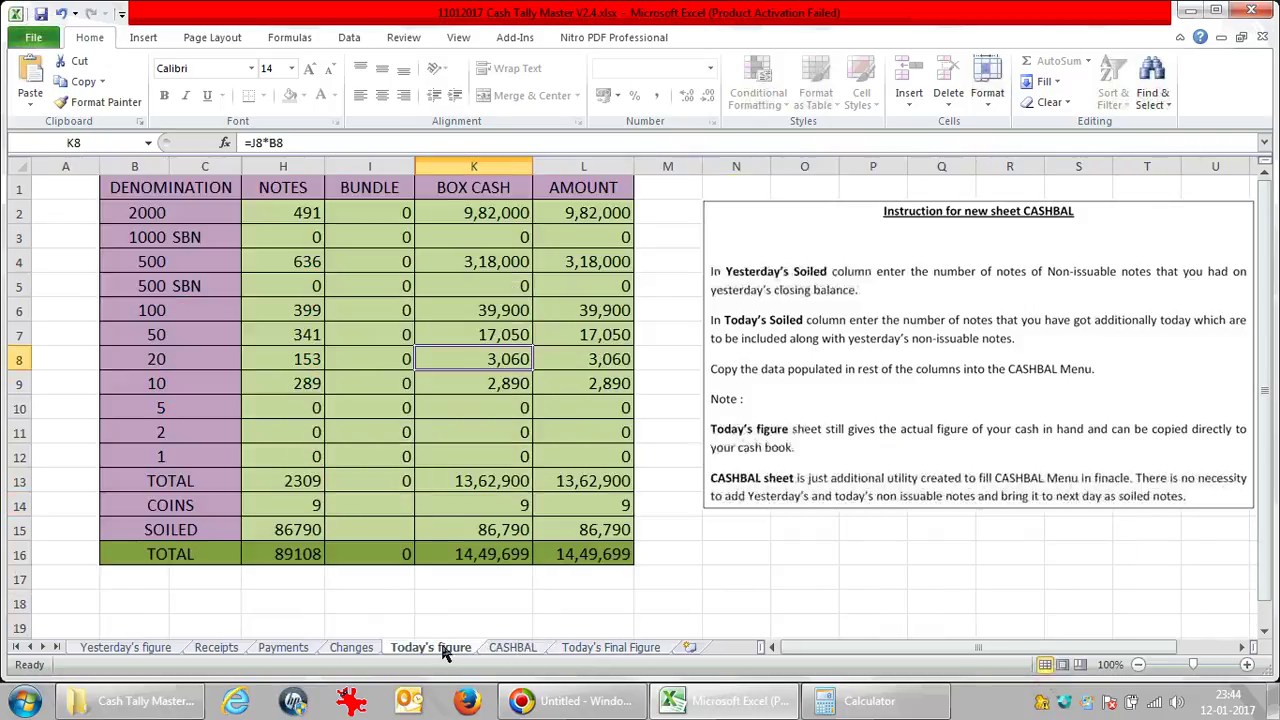
pyautogui.click(352, 648)
pyautogui.click(158, 652)
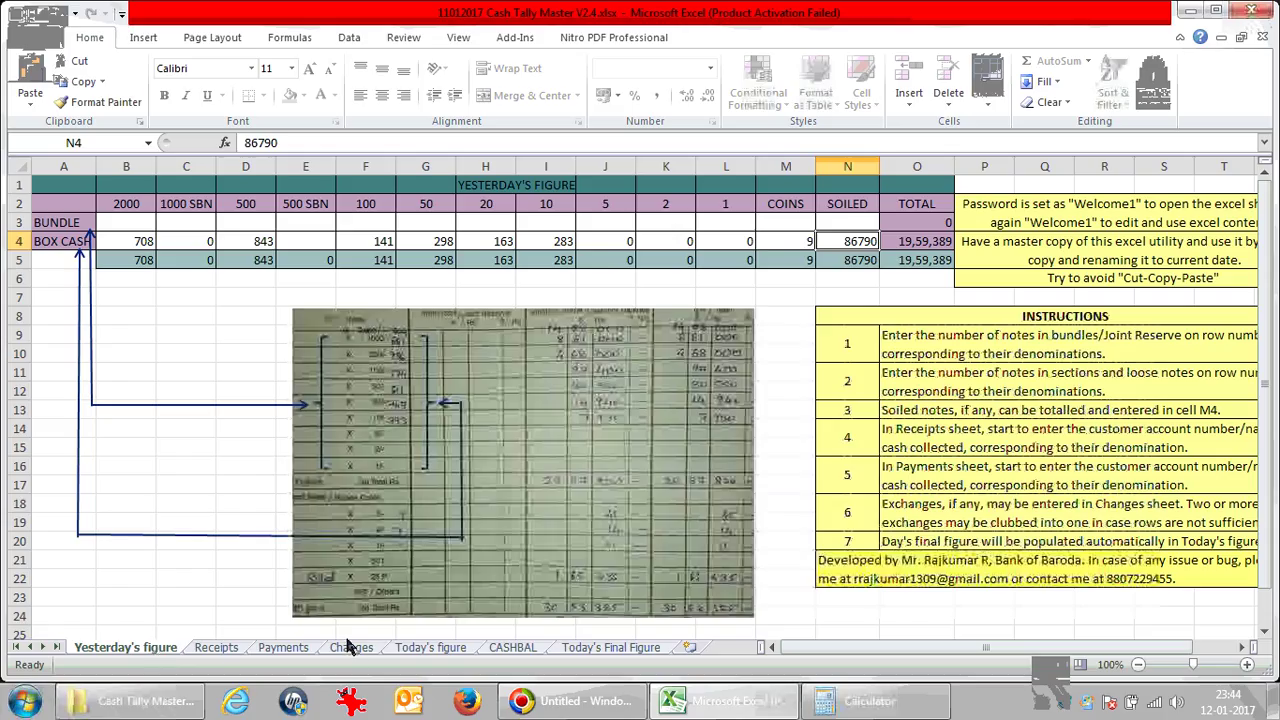